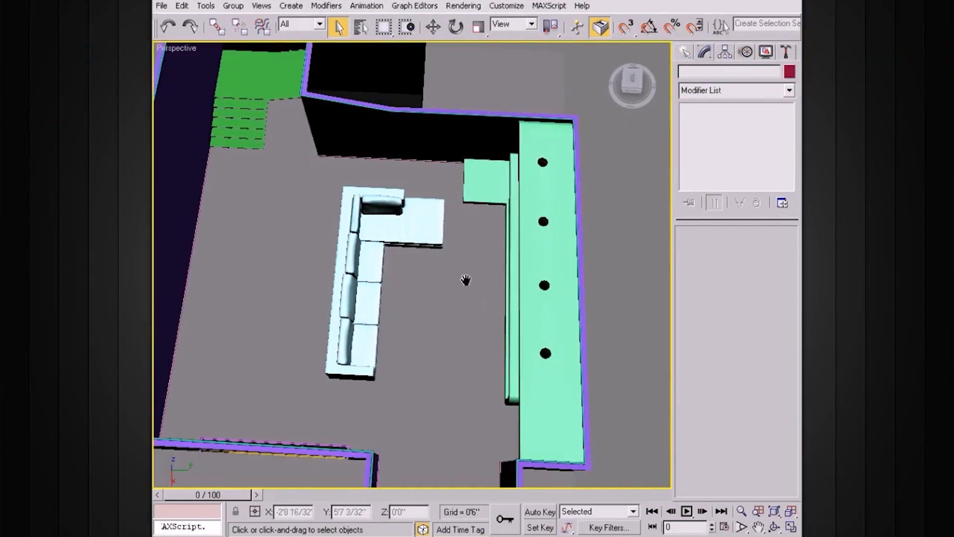
In the Top view, create a box about 3'11" by 7'11 18/32" and 2'0 23/32" high in front of the sofa
alt+middle_drag(436, 360, 460, 285)
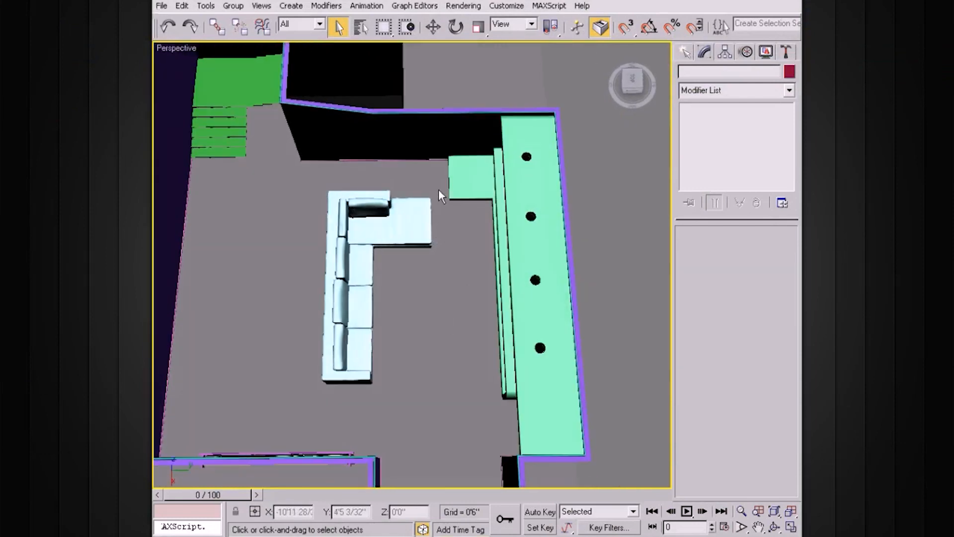
key(alt+w)
click(299, 69)
key(alt+w)
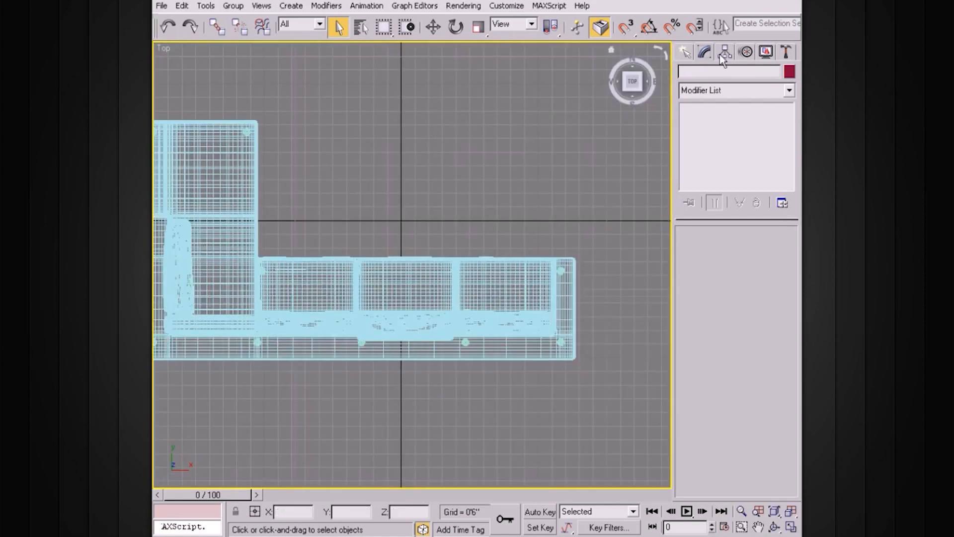
click(690, 52)
click(688, 75)
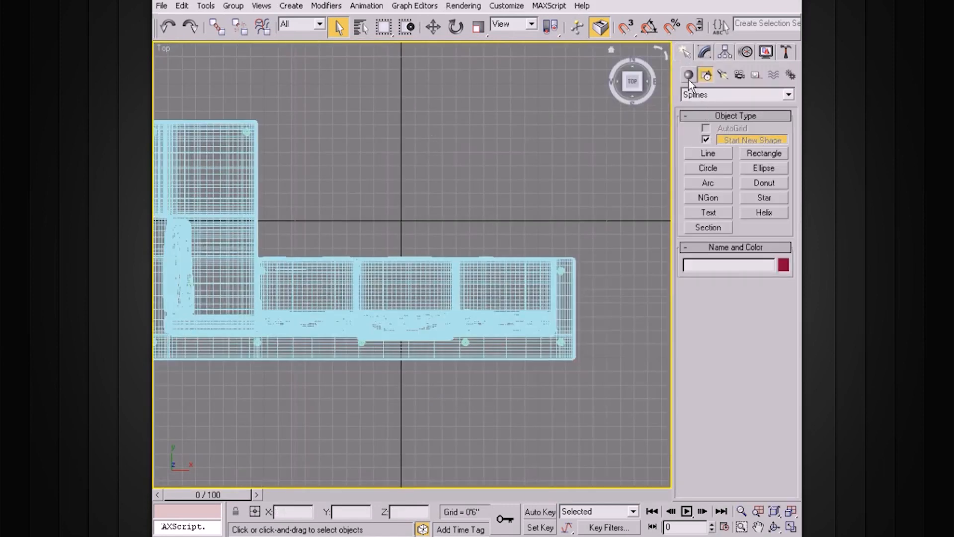
click(708, 142)
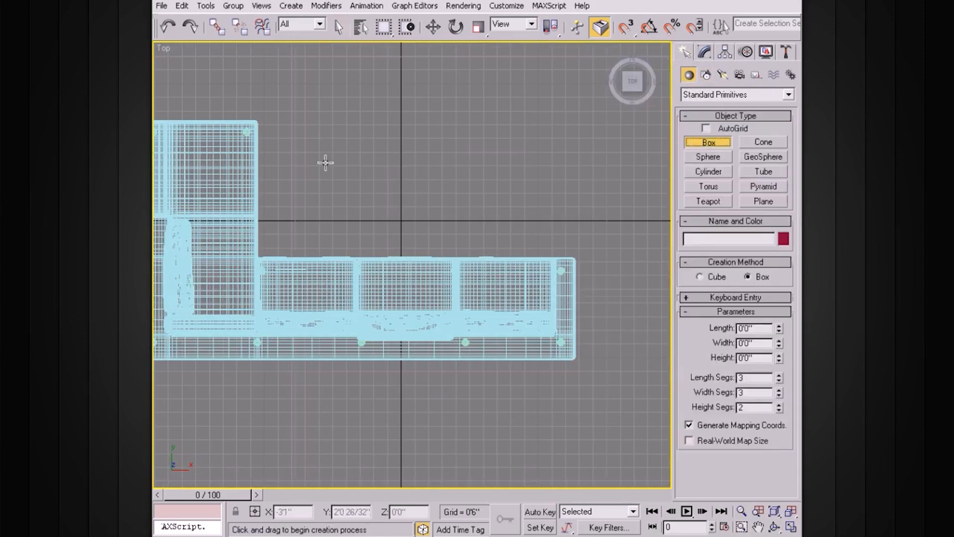
drag(331, 125, 549, 232)
click(542, 175)
key(alt+w)
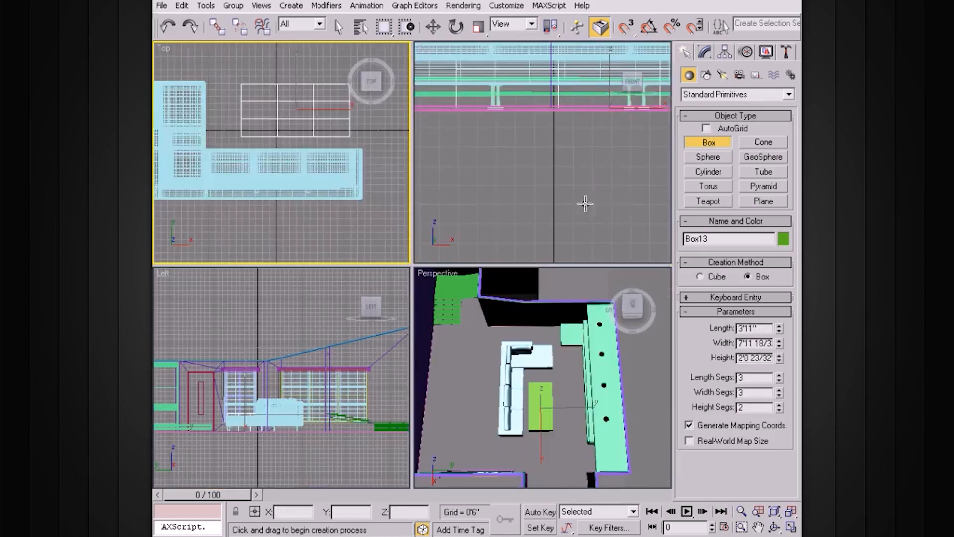
In the Perspective view, move the new box along X toward the sofa's chaise section
click(586, 281)
key(alt+w)
alt+middle_drag(545, 287, 389, 315)
right_click(532, 254)
click(705, 51)
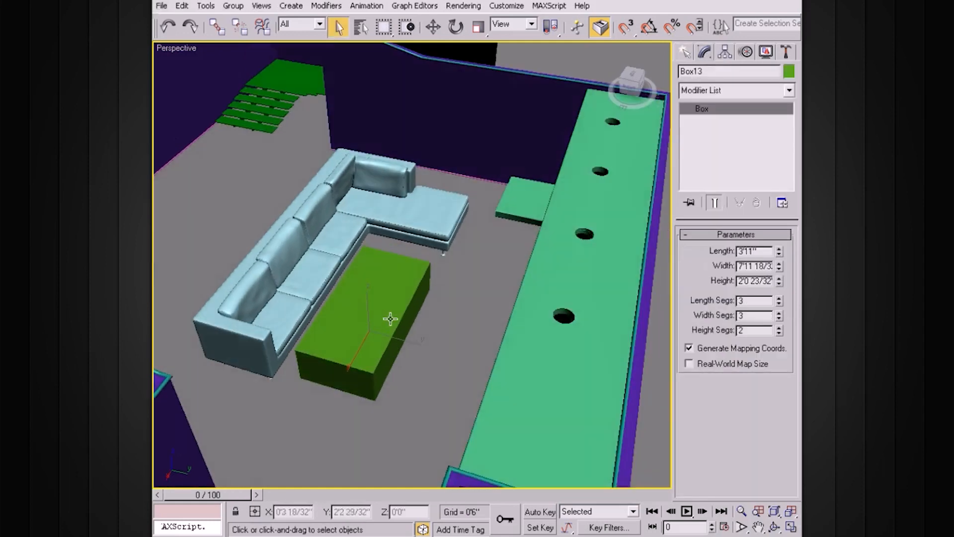
scroll(422, 315, up, 5)
key(w)
alt+middle_drag(447, 308, 425, 300)
drag(318, 370, 336, 358)
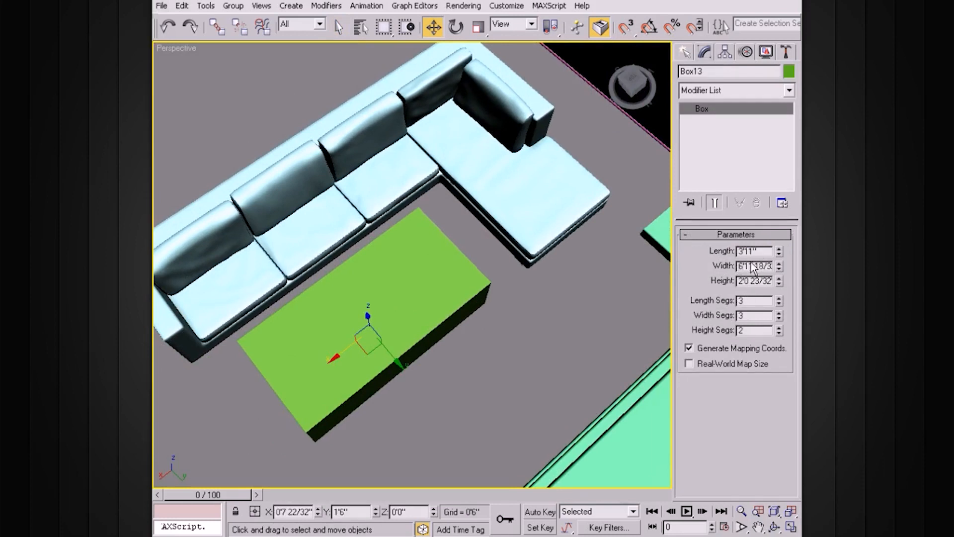
Set the box's width to 6' and its length to 4'
drag(745, 267, 788, 266)
text(6')
key(Return)
alt+middle_drag(429, 277, 490, 290)
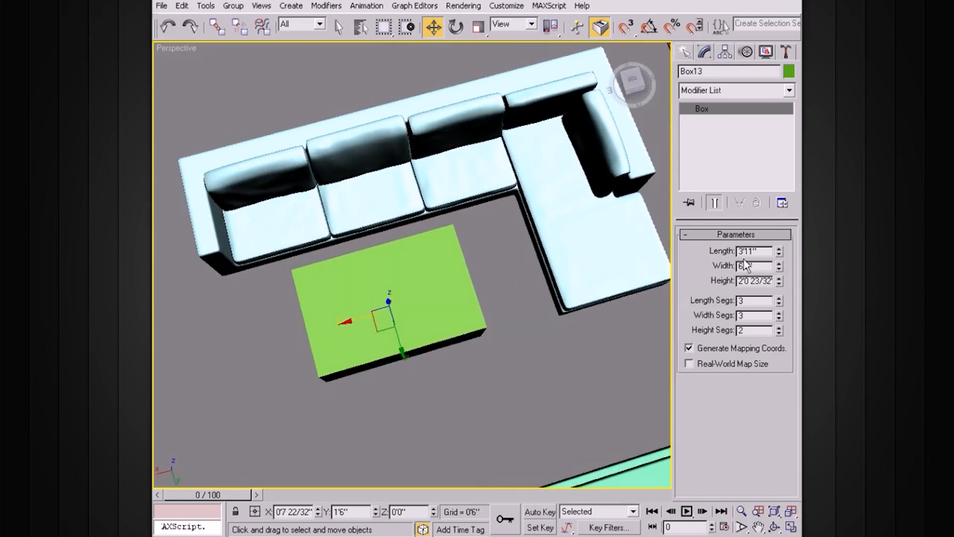
alt+middle_drag(580, 292, 633, 249)
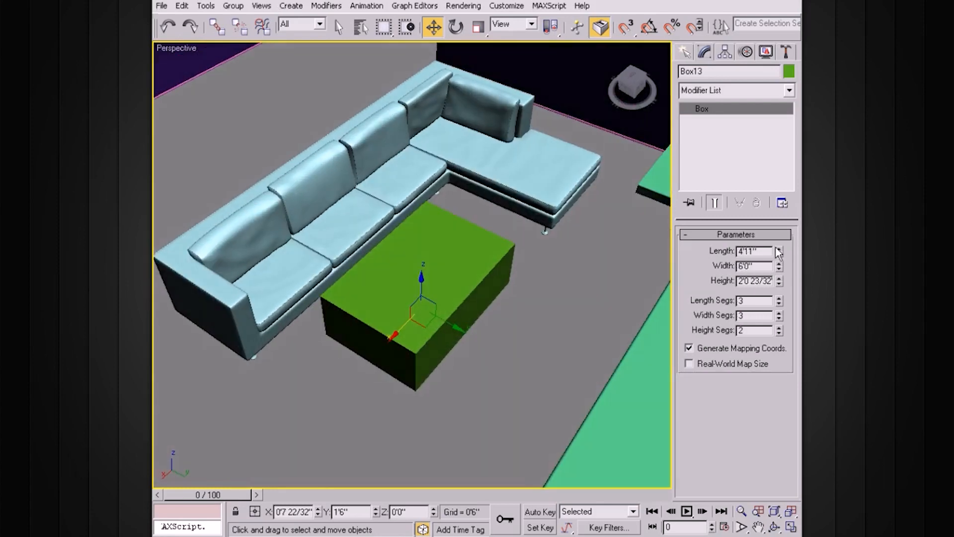
double_click(756, 252)
text(4)
key(Return)
alt+middle_drag(628, 233, 419, 313)
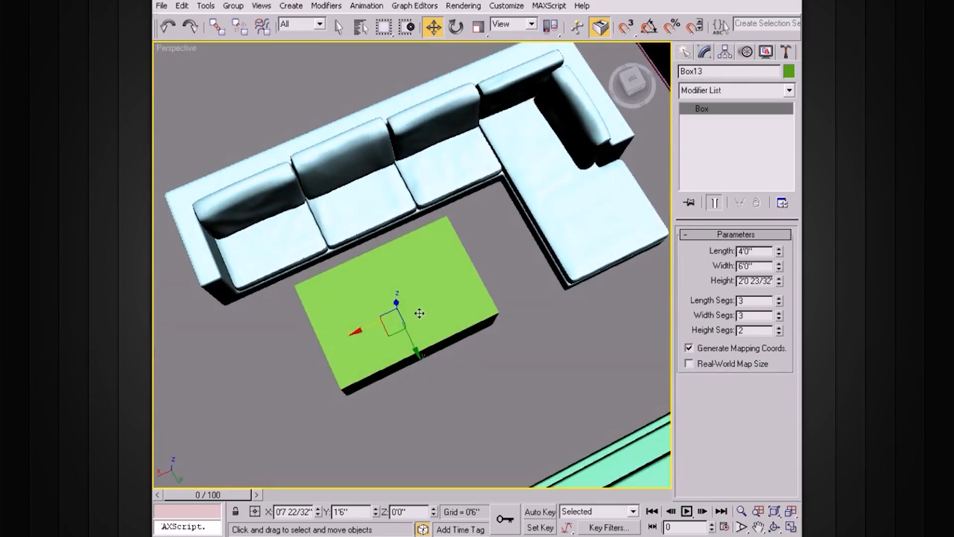
Shift the box slightly along X toward the chaise and reduce its height to 1'9 15/32"
drag(358, 331, 367, 319)
alt+middle_drag(460, 310, 446, 328)
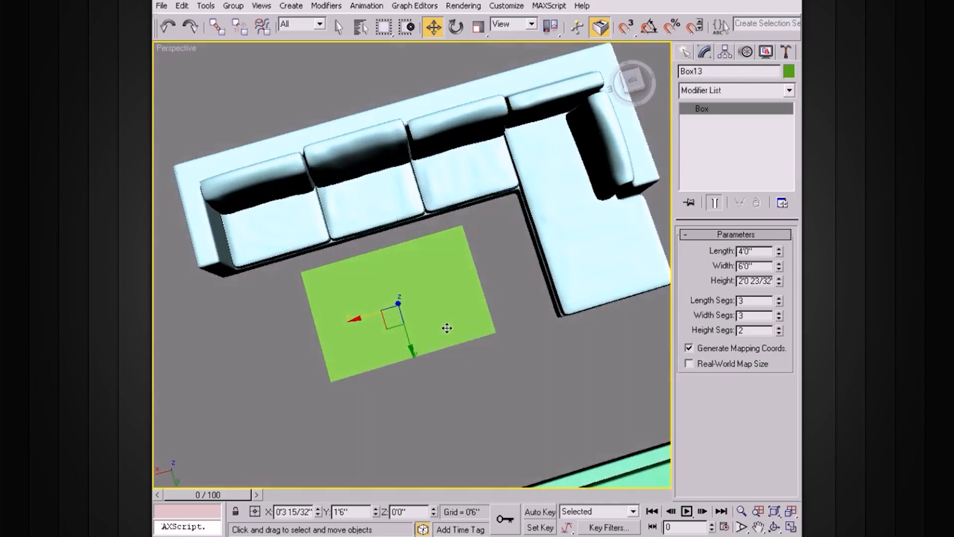
alt+middle_drag(460, 313, 539, 245)
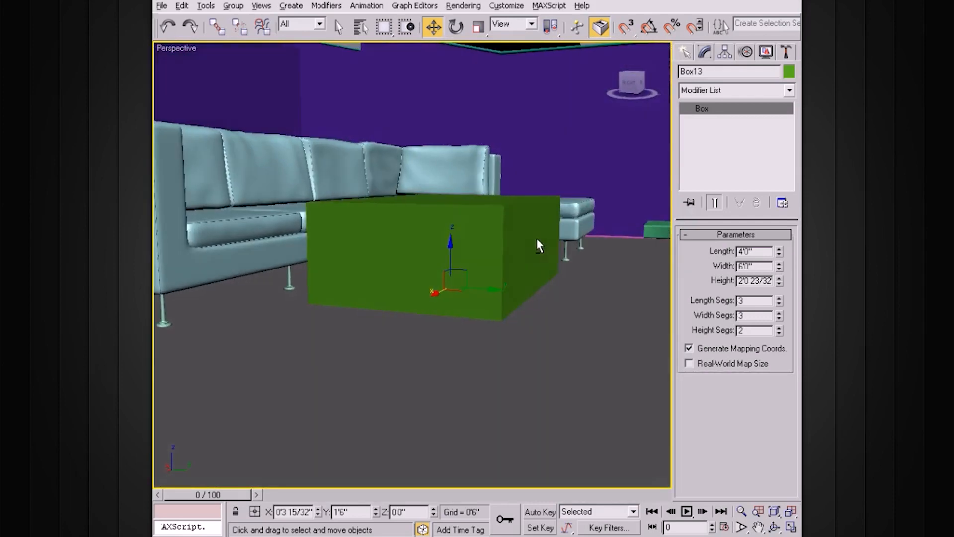
click(778, 284)
click(779, 284)
alt+middle_drag(571, 275, 518, 283)
Display the edges on shaded objects and reposition the box at about X 0'10 24/32", Y 2'8 31/32", farther from the sofa
key(F3)
alt+middle_drag(504, 250, 505, 315)
drag(503, 315, 545, 318)
alt+middle_drag(544, 318, 517, 305)
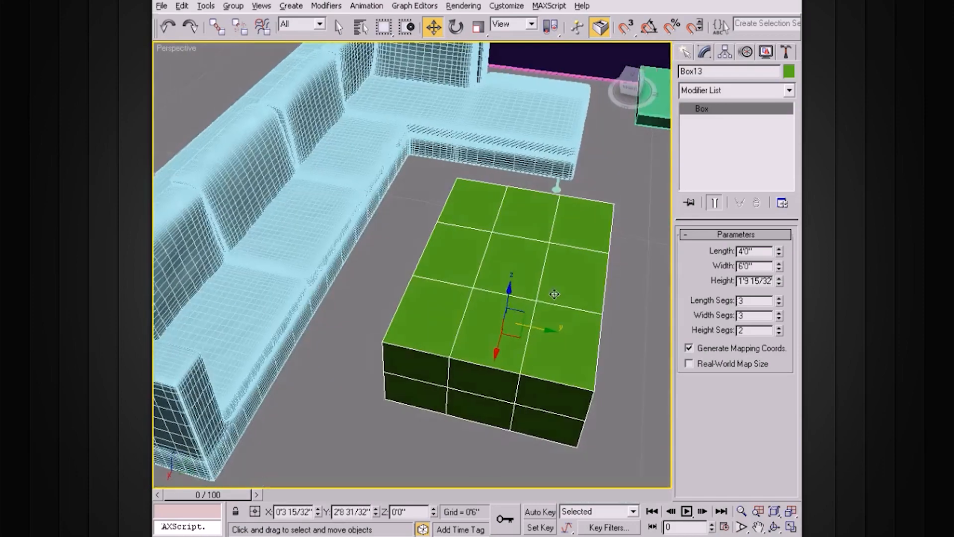
drag(516, 306, 520, 345)
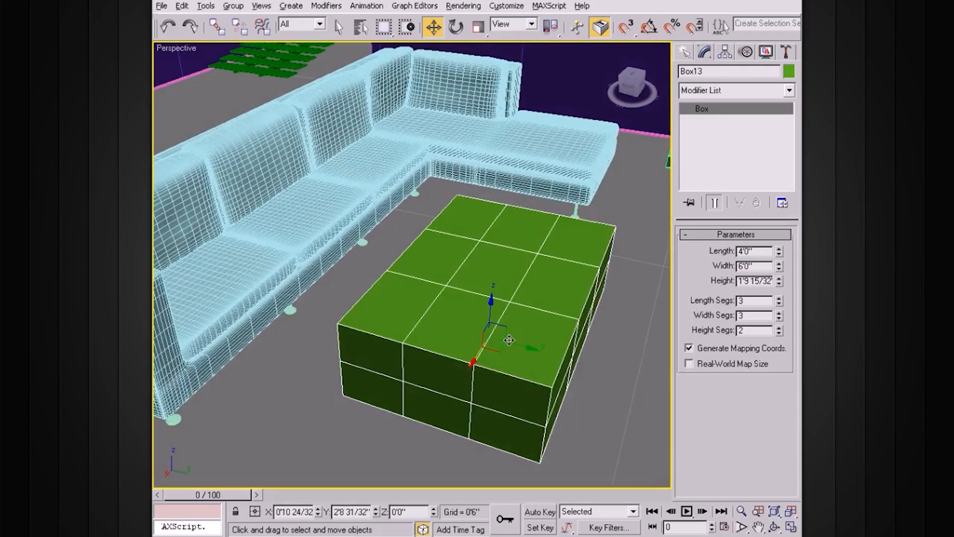
alt+middle_drag(552, 323, 533, 307)
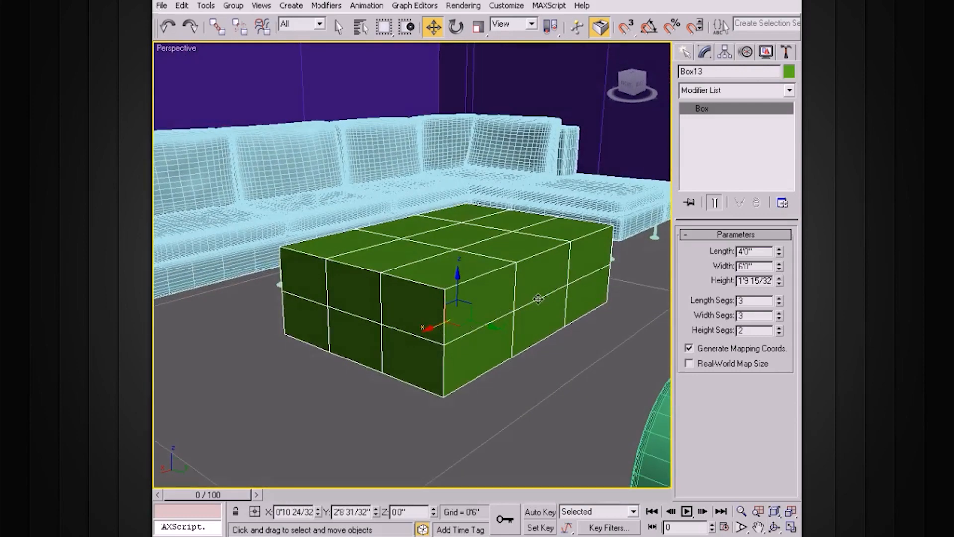
alt+middle_drag(481, 313, 545, 272)
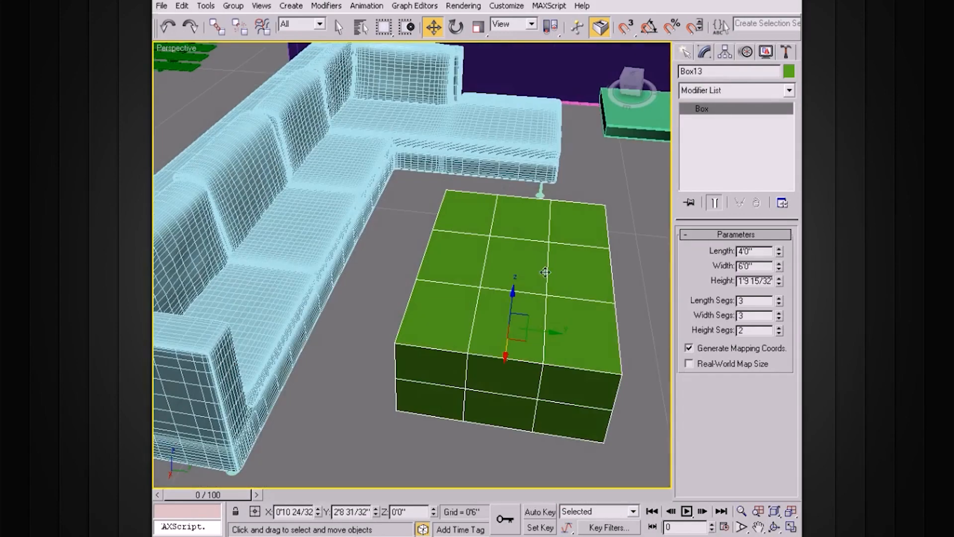
Set the box's length segments to 1 and its width segments to 2, keeping 2 height segments
click(779, 303)
click(779, 303)
alt+middle_drag(627, 290, 547, 276)
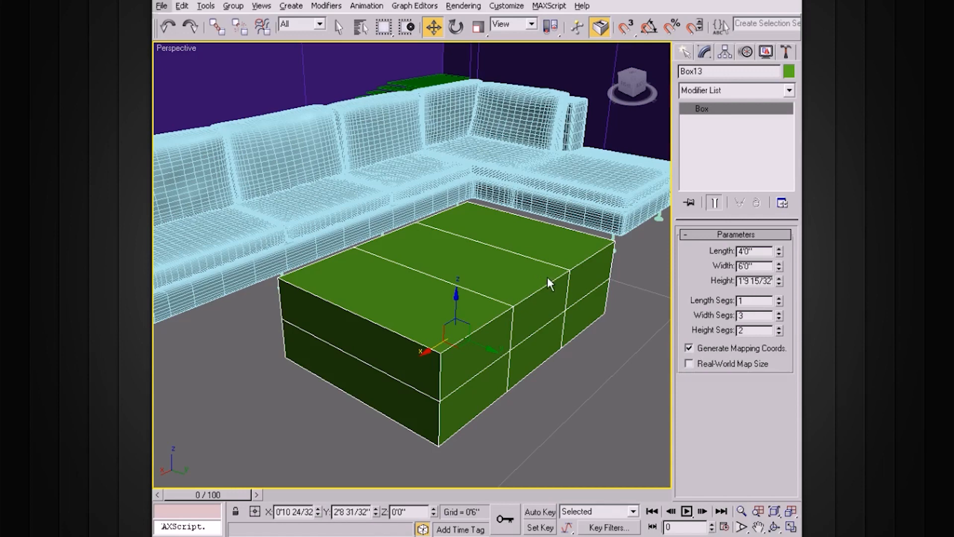
alt+middle_drag(580, 304, 455, 315)
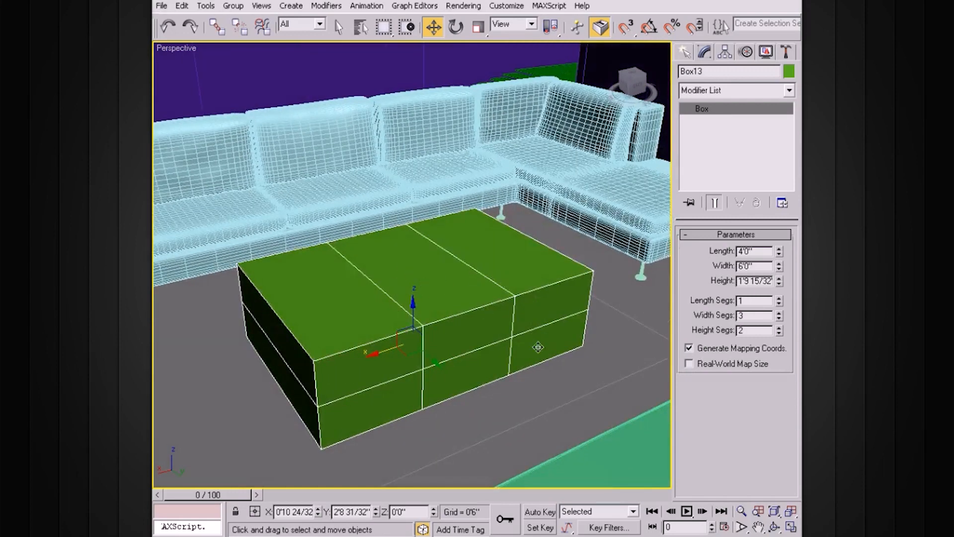
click(780, 333)
click(778, 328)
click(778, 319)
alt+middle_drag(512, 284, 694, 303)
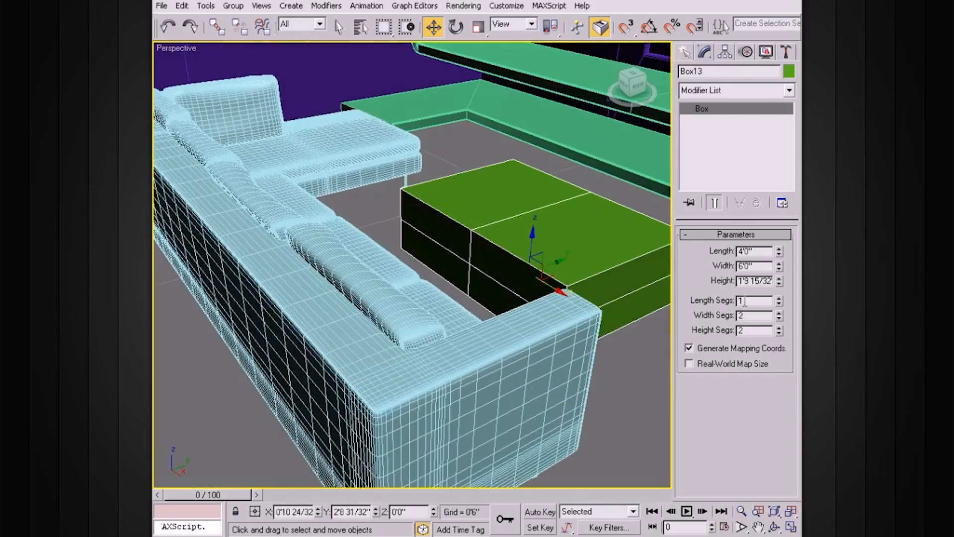
Apply a Lattice modifier to the segmented box
alt+middle_drag(521, 266, 342, 358)
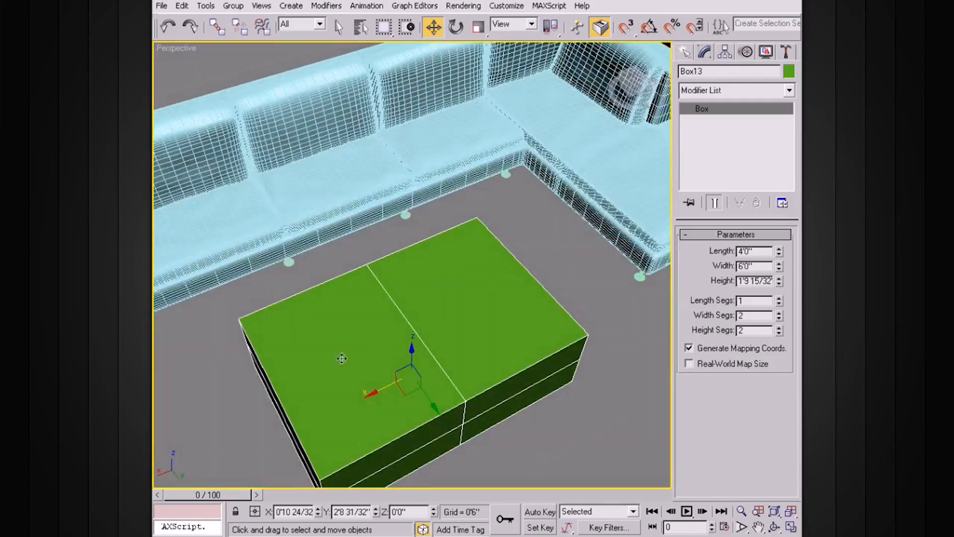
alt+middle_drag(463, 343, 522, 281)
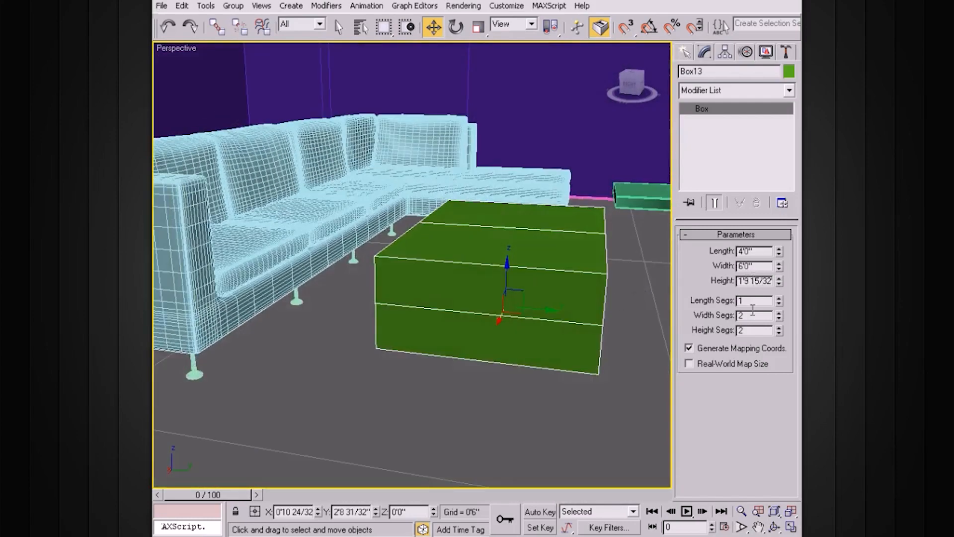
alt+middle_drag(538, 268, 460, 275)
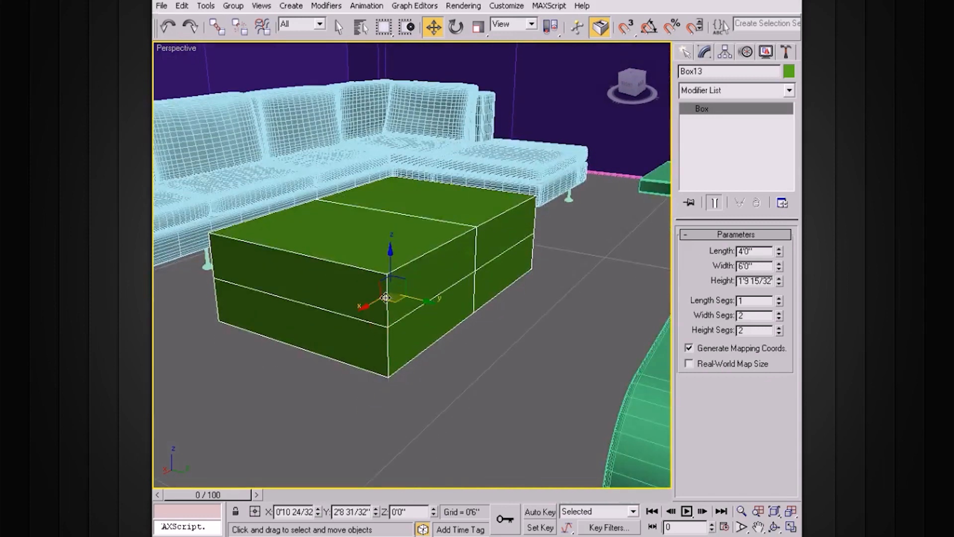
alt+middle_drag(226, 259, 286, 273)
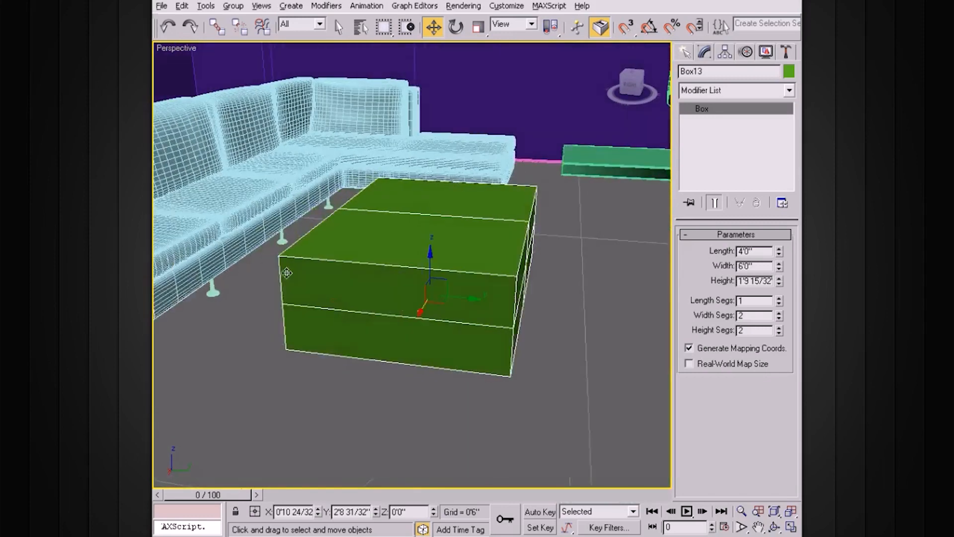
alt+middle_drag(376, 290, 447, 242)
alt+middle_drag(301, 288, 451, 303)
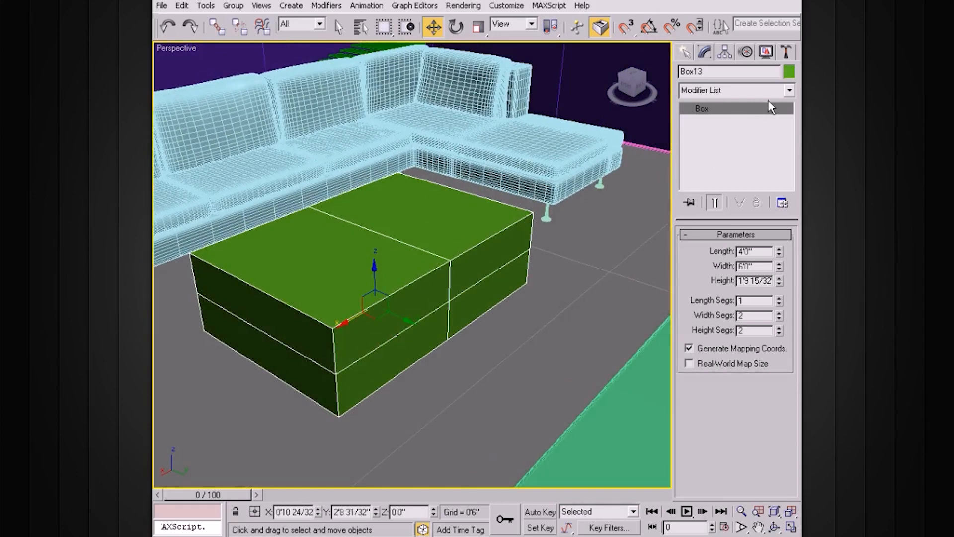
click(789, 91)
scroll(791, 225, down, 7)
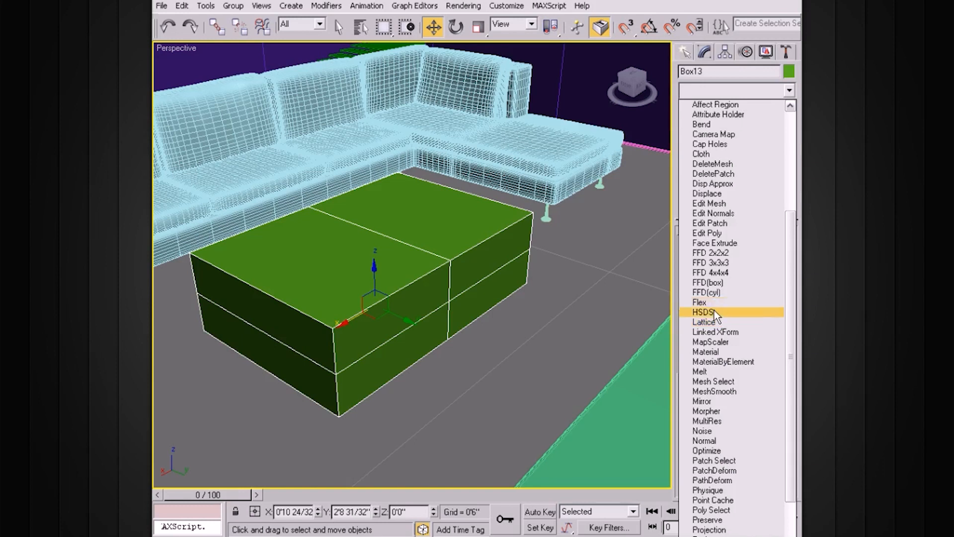
click(712, 322)
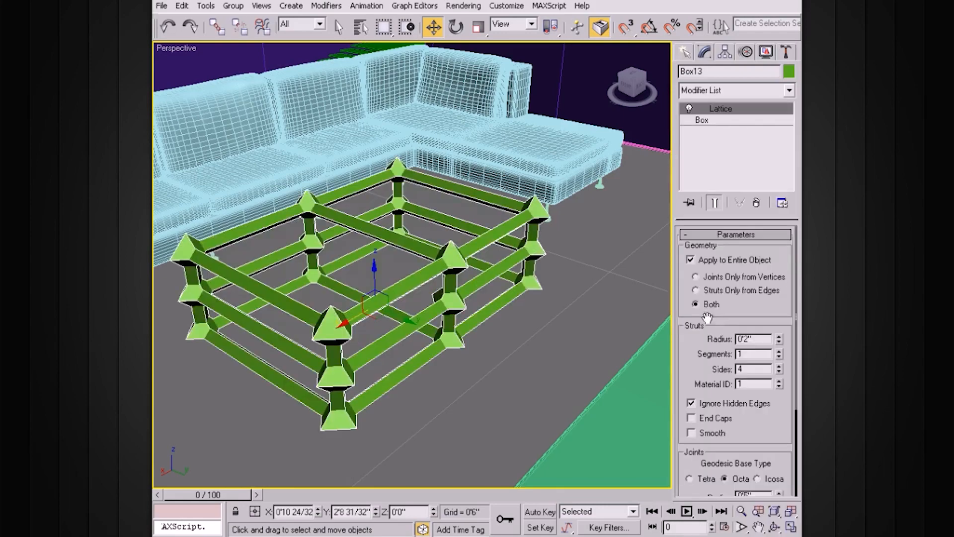
Examine the struts and joints of the latticed box up close and from several angles
scroll(547, 259, up, 5)
scroll(541, 264, down, 5)
scroll(551, 253, up, 3)
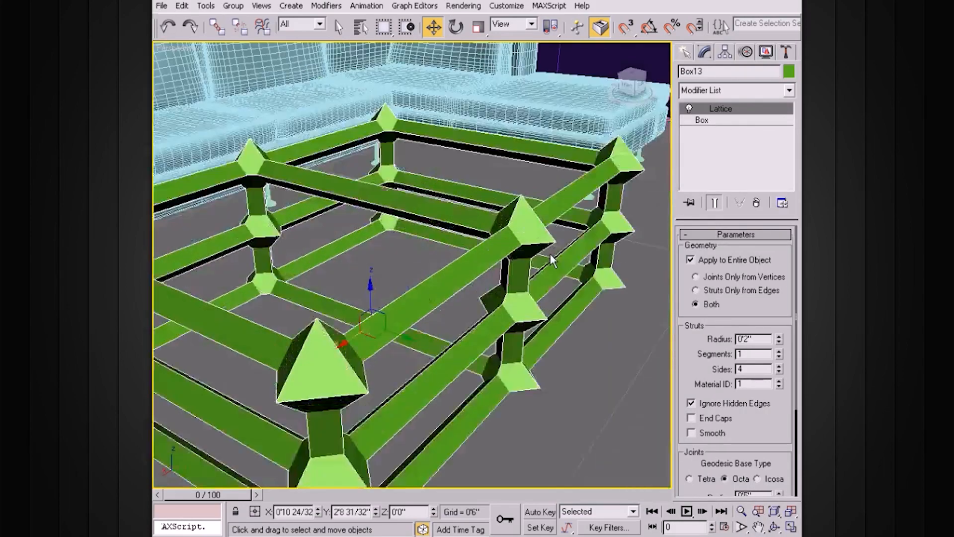
scroll(556, 245, down, 5)
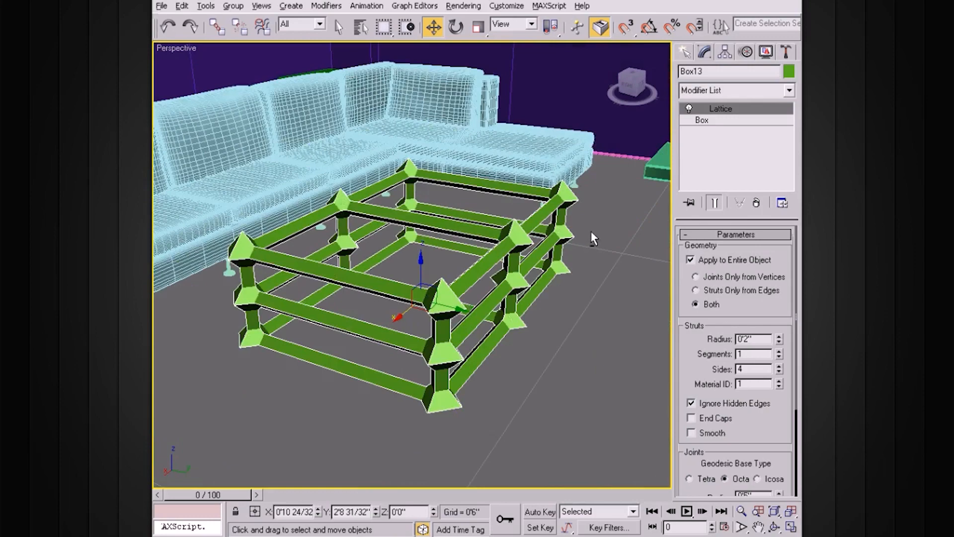
scroll(526, 251, up, 2)
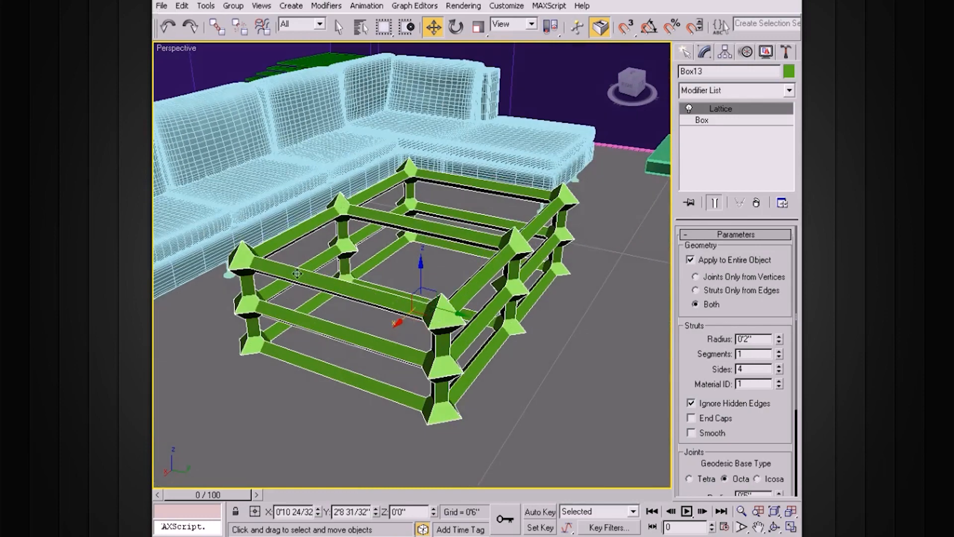
scroll(454, 298, up, 2)
alt+middle_drag(455, 299, 632, 261)
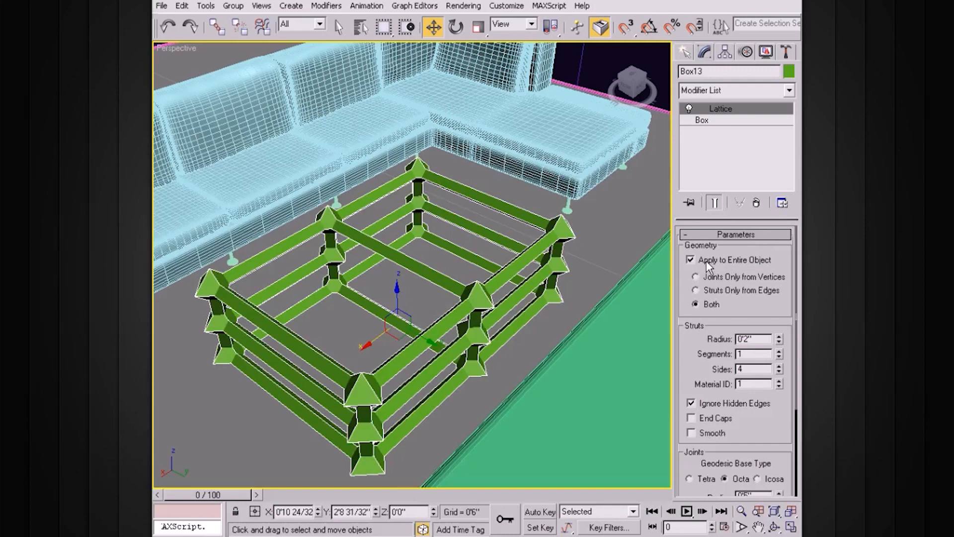
alt+middle_drag(515, 256, 569, 238)
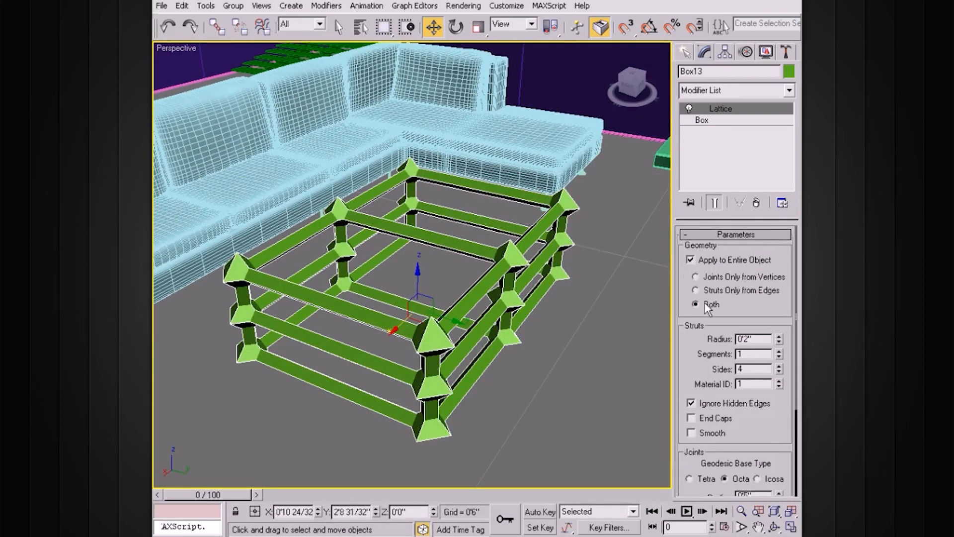
Compare the lattice geometry options Joints Only from Vertices and Struts Only from Edges, ending on Both
click(696, 276)
mouse_move(491, 262)
alt+middle_down()
mouse_move(524, 264)
mouse_move(490, 265)
alt+middle_up()
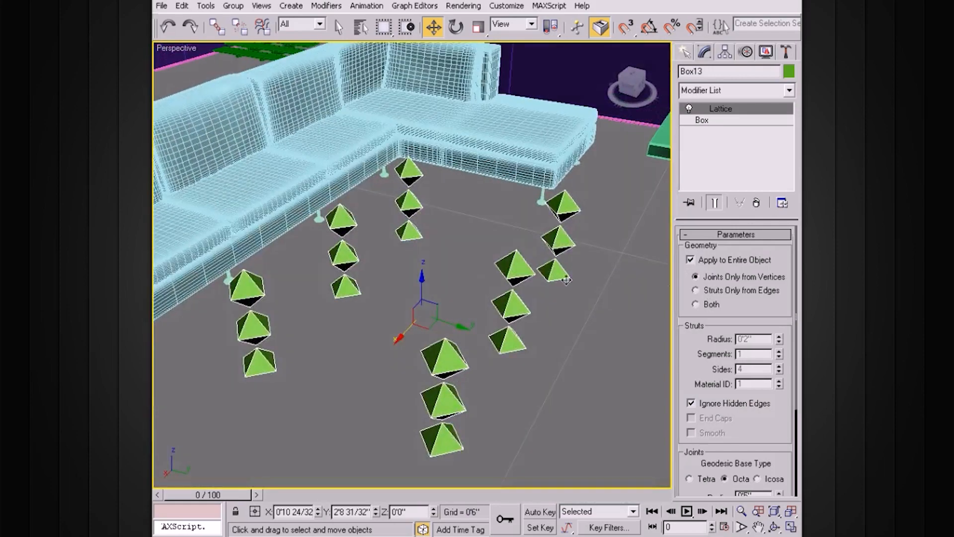
click(695, 290)
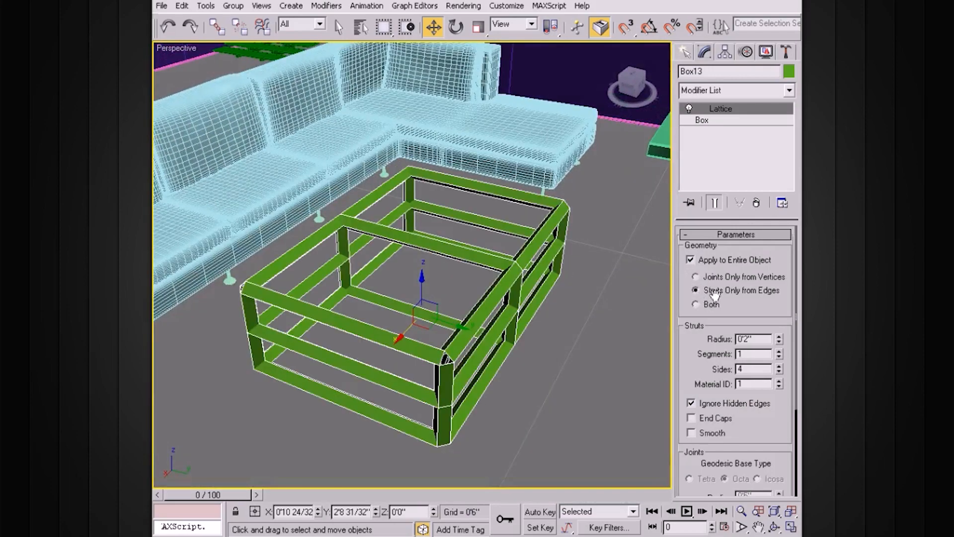
alt+middle_drag(578, 275, 573, 285)
scroll(573, 286, up, 5)
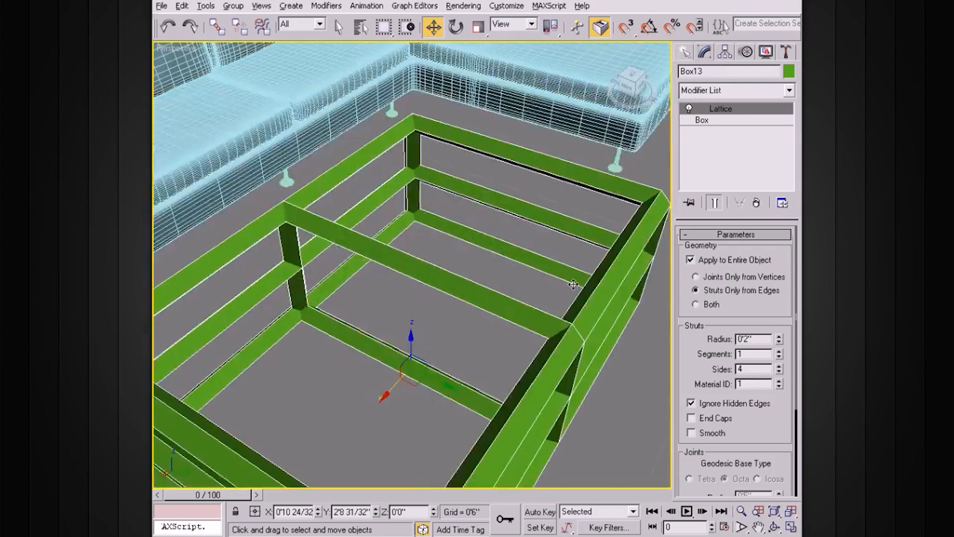
click(696, 304)
scroll(619, 304, up, 3)
scroll(619, 304, down, 8)
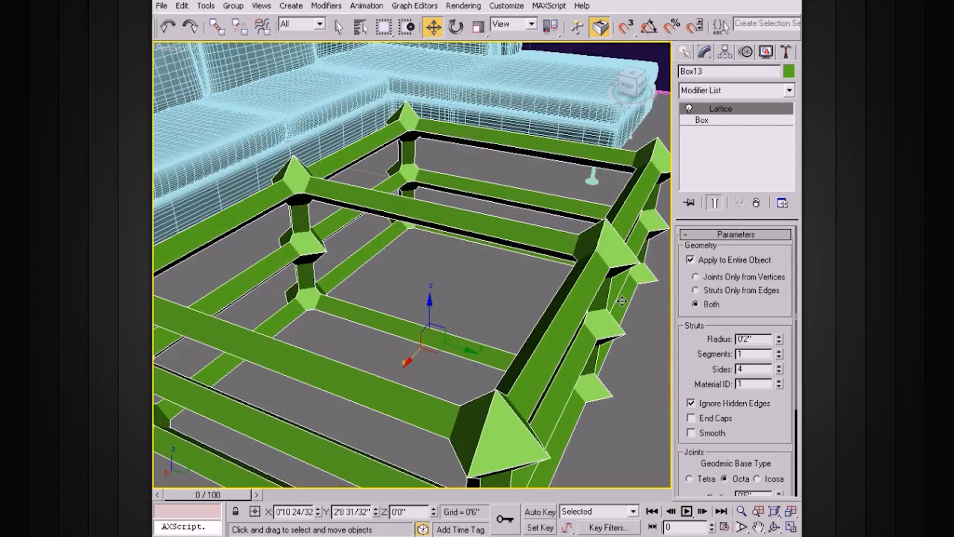
Set the lattice strut radius to 0'1" and try 2 strut segments before returning them to 1
drag(691, 339, 691, 276)
mouse_move(533, 262)
alt+middle_down()
mouse_move(514, 270)
mouse_move(527, 266)
alt+middle_up()
scroll(528, 267, up, 5)
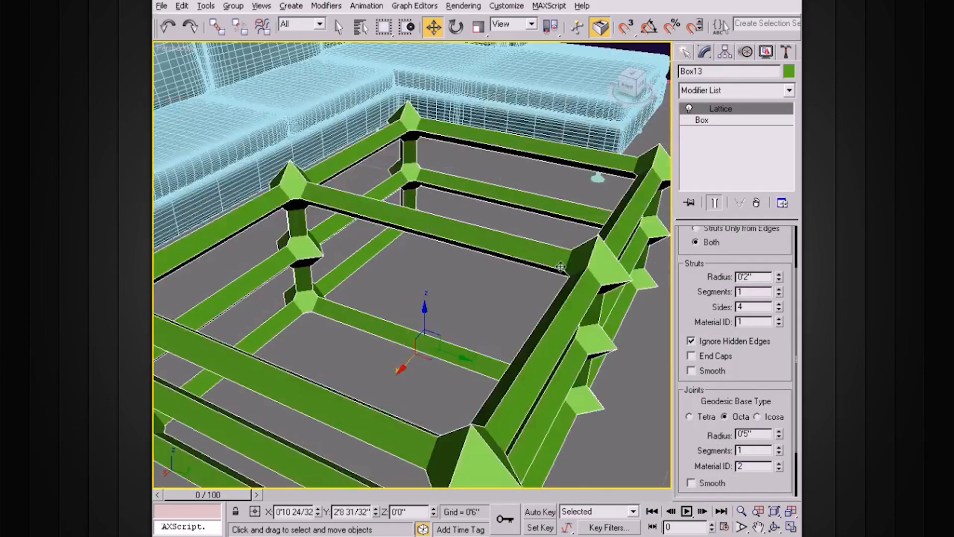
drag(779, 278, 780, 285)
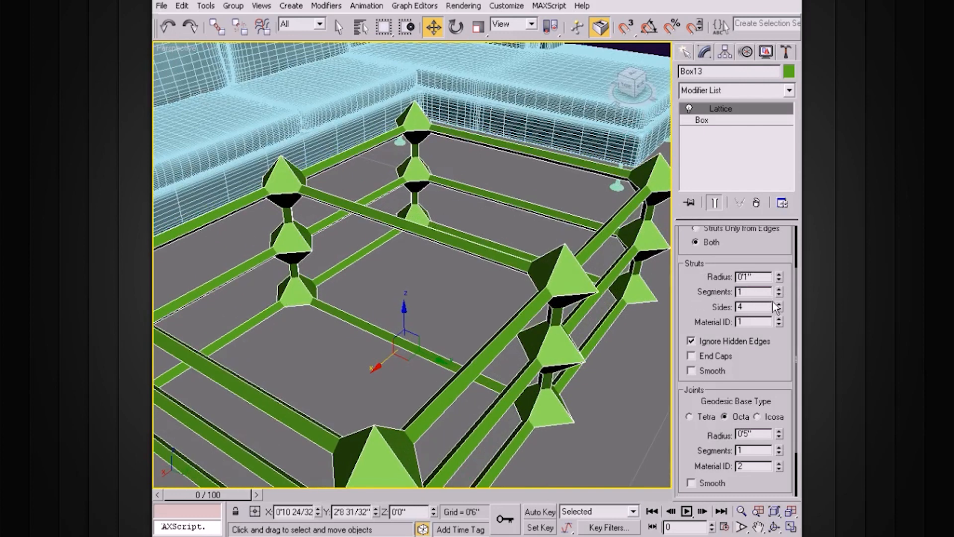
click(780, 290)
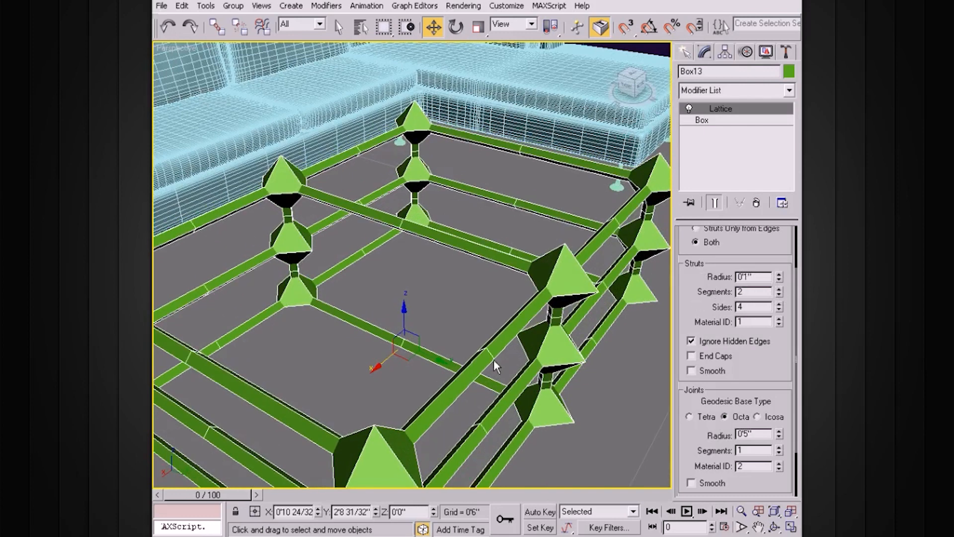
click(779, 294)
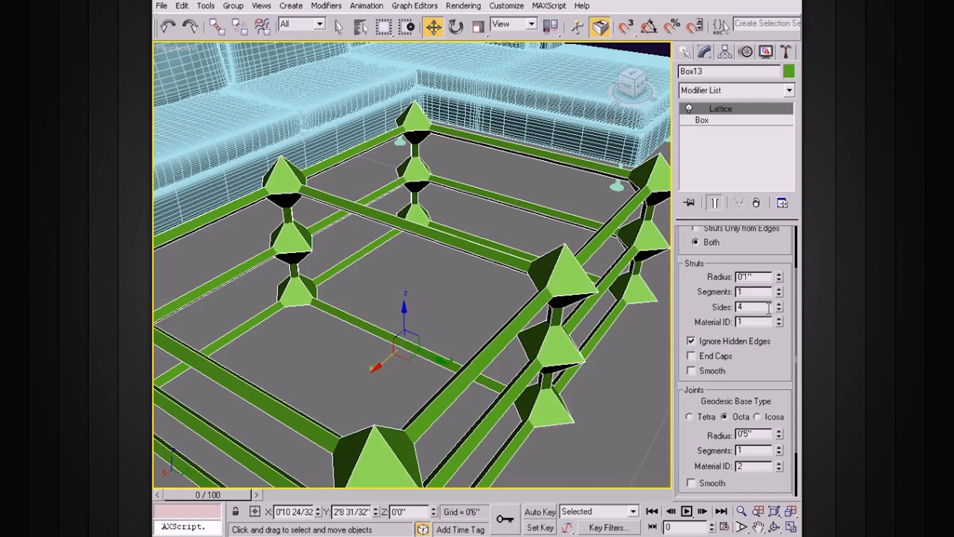
Give the lattice struts 12 sides and set their radius to 0'0 16/32"
click(779, 303)
click(779, 303)
click(780, 304)
click(780, 303)
click(780, 304)
click(779, 303)
alt+middle_drag(497, 285, 480, 284)
click(779, 279)
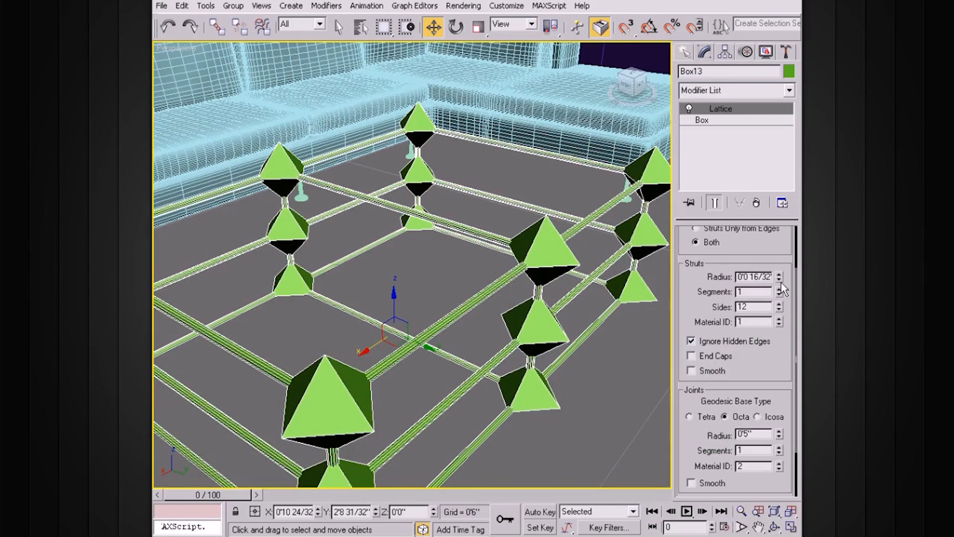
alt+middle_drag(594, 276, 589, 277)
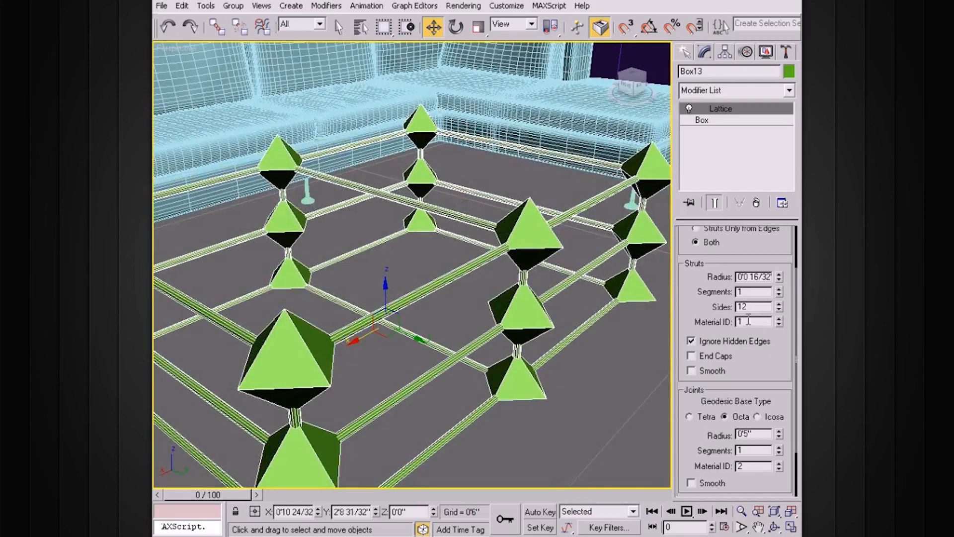
Turn on smoothing for the lattice struts
alt+middle_drag(577, 283, 547, 259)
alt+middle_drag(631, 326, 596, 321)
click(691, 371)
alt+middle_drag(572, 299, 581, 320)
alt+middle_drag(499, 231, 513, 248)
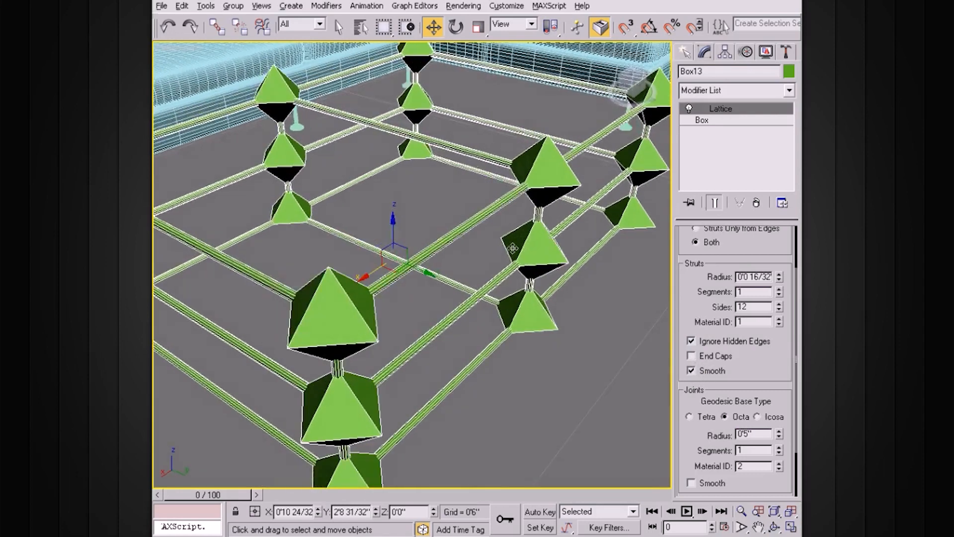
Compare the Tetra and Octa base types for the lattice joints, ending on Icosa
drag(766, 382, 748, 319)
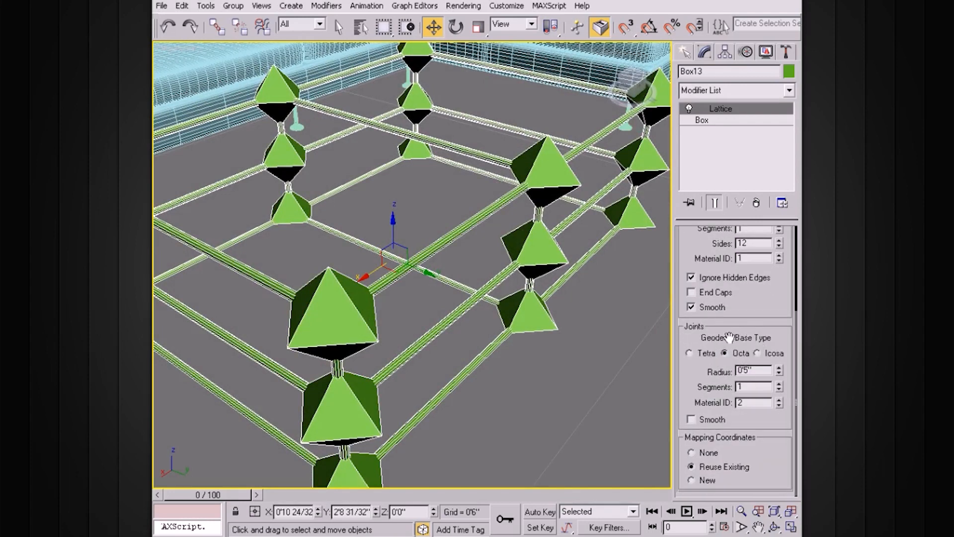
click(689, 353)
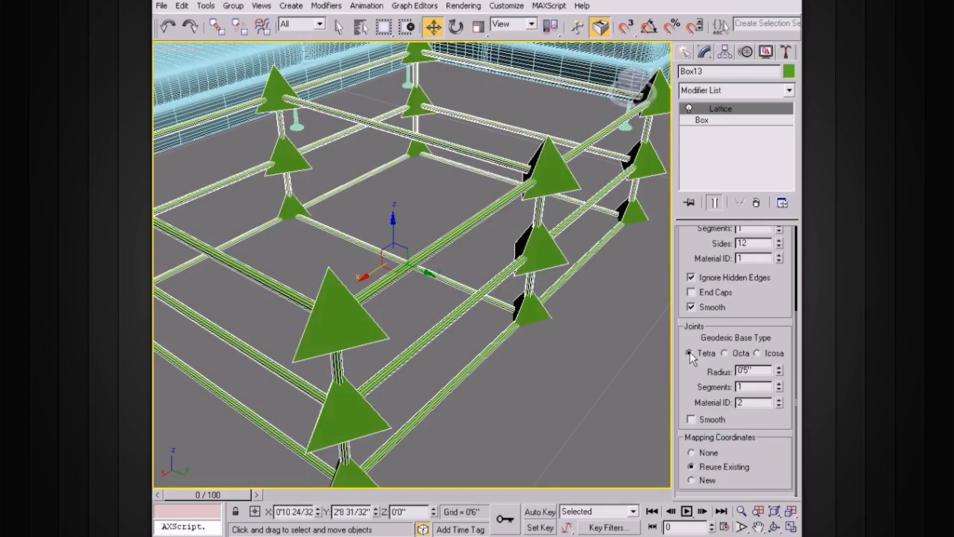
click(725, 353)
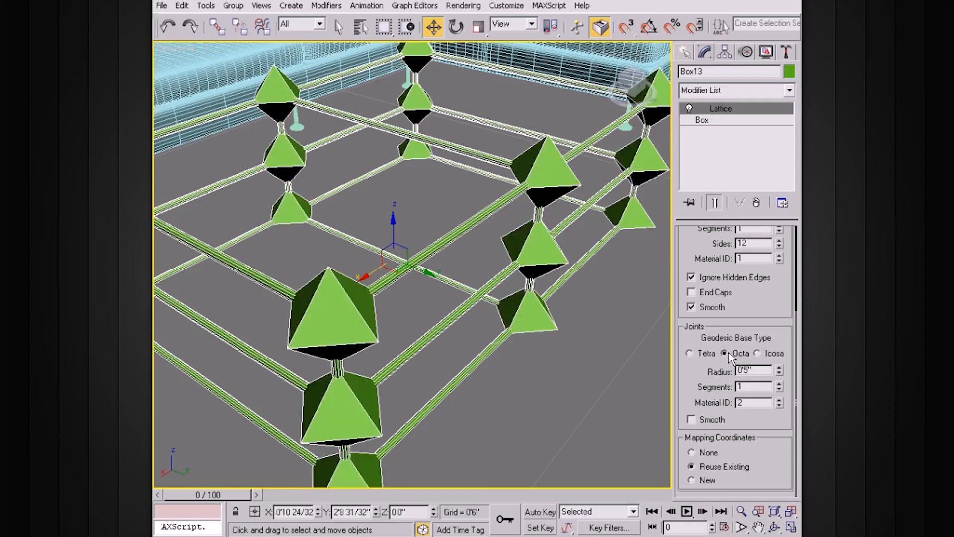
click(756, 353)
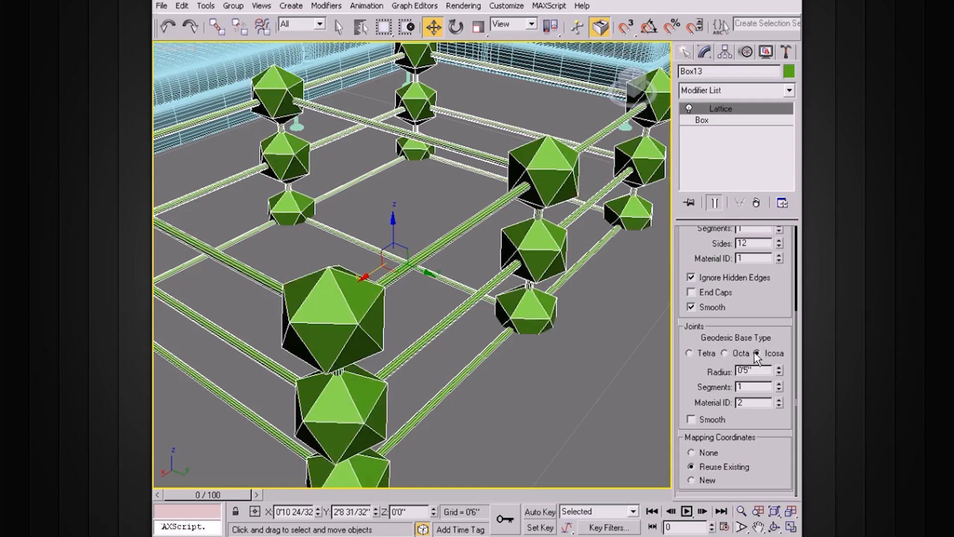
Set the joints to 3 segments, smooth them and match their radius to the struts at 0'0 16/32"
click(780, 384)
click(779, 384)
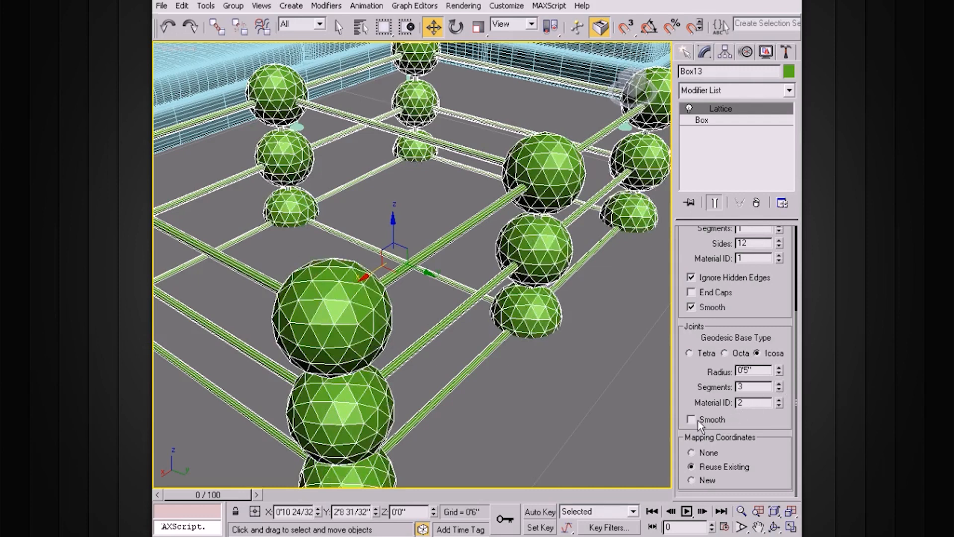
click(698, 420)
drag(780, 374, 780, 372)
click(780, 370)
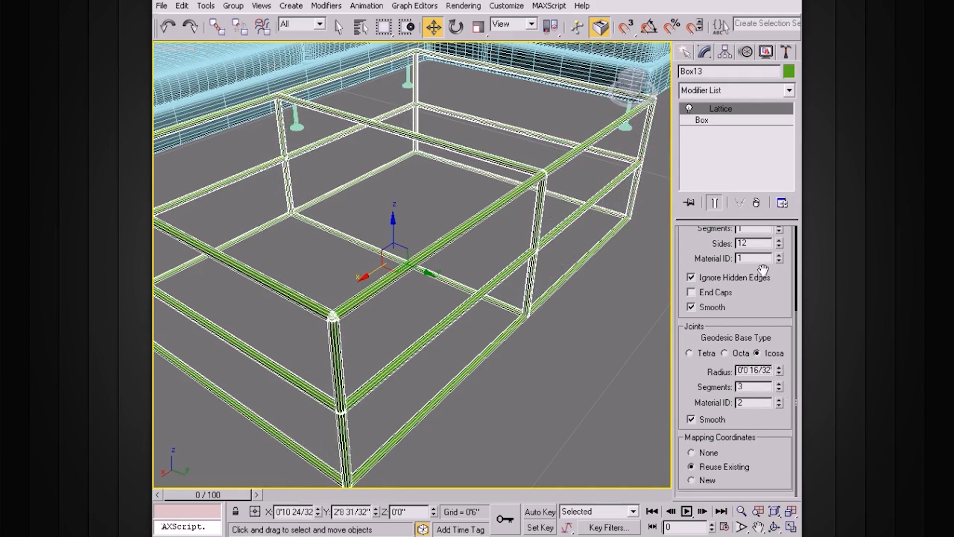
Try a joint radius of 0'1" and a different strut radius, returning both to 0'0 16/32"
scroll(779, 320, up, 2)
mouse_move(581, 270)
alt+middle_down()
mouse_move(560, 274)
mouse_move(580, 259)
alt+middle_up()
scroll(580, 258, up, 5)
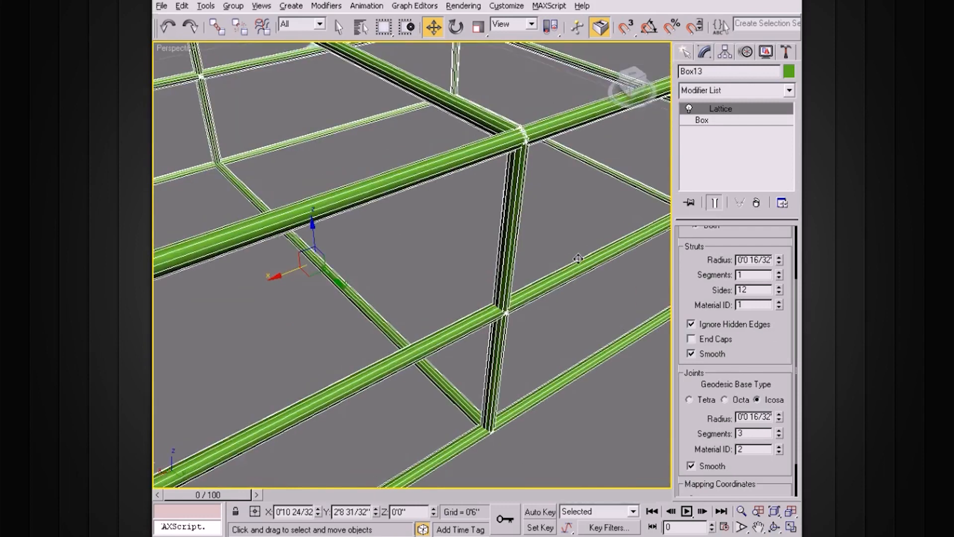
scroll(603, 273, down, 2)
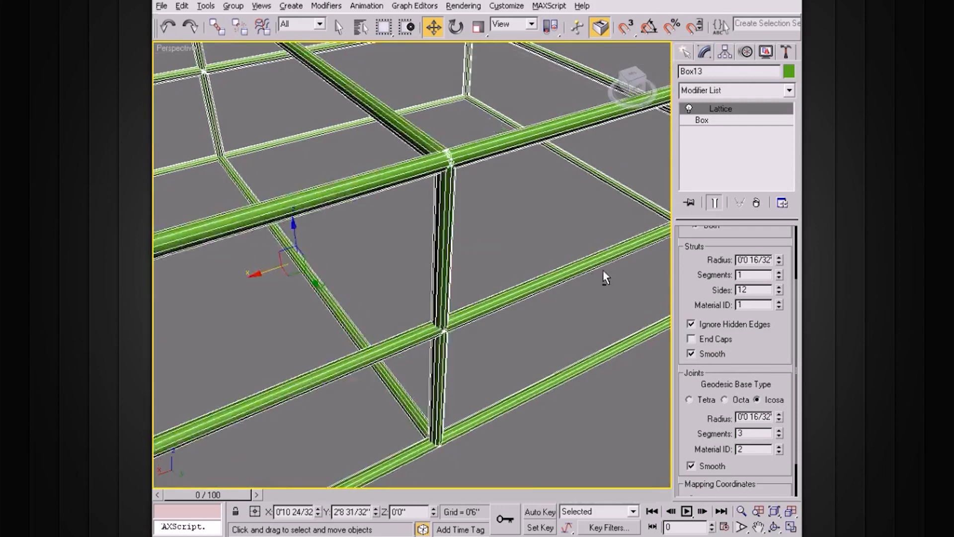
scroll(596, 273, up, 6)
scroll(591, 270, down, 6)
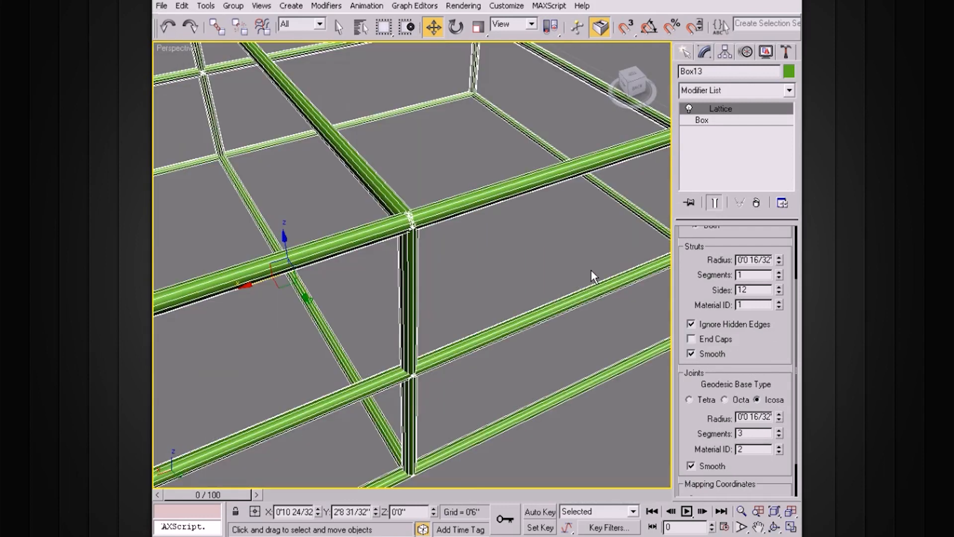
click(779, 415)
click(778, 420)
click(779, 416)
alt+middle_drag(571, 298, 529, 219)
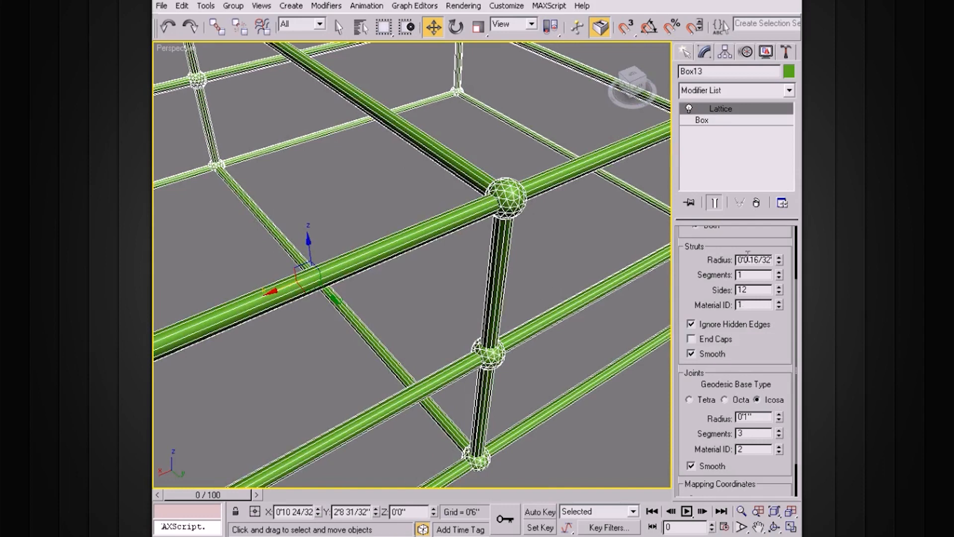
click(780, 257)
click(779, 263)
click(779, 419)
Inspect the corners of the deselected table frame up close, reselect it and review its Lattice settings
scroll(560, 270, down, 6)
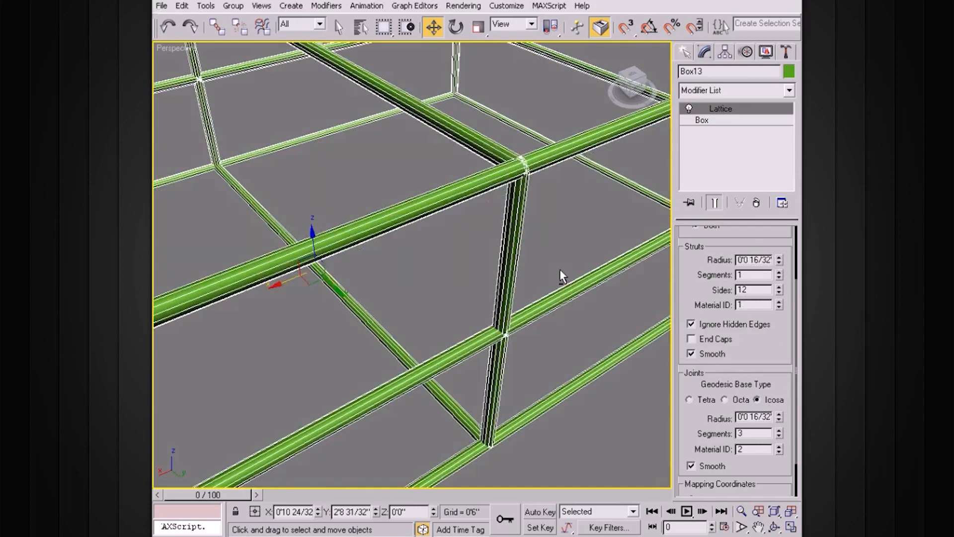
click(578, 309)
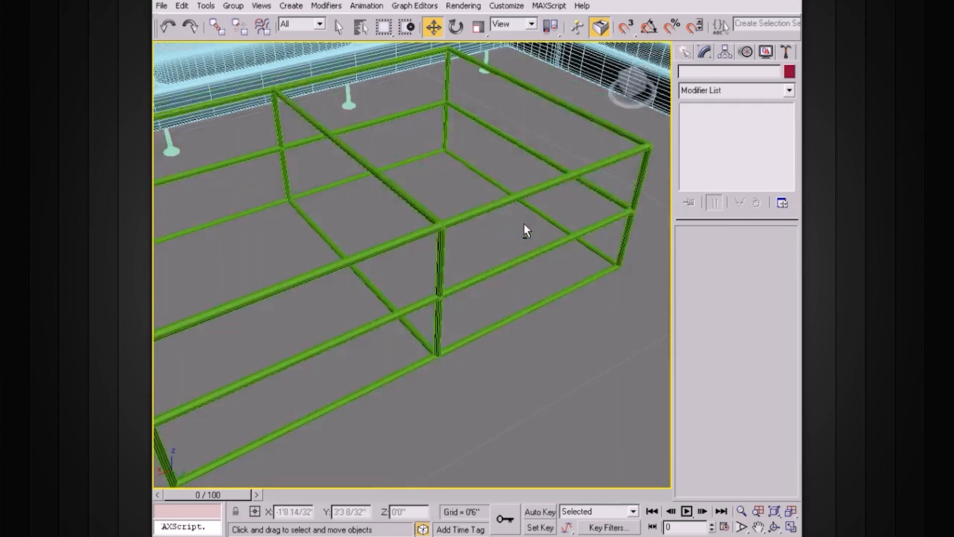
scroll(524, 223, up, 5)
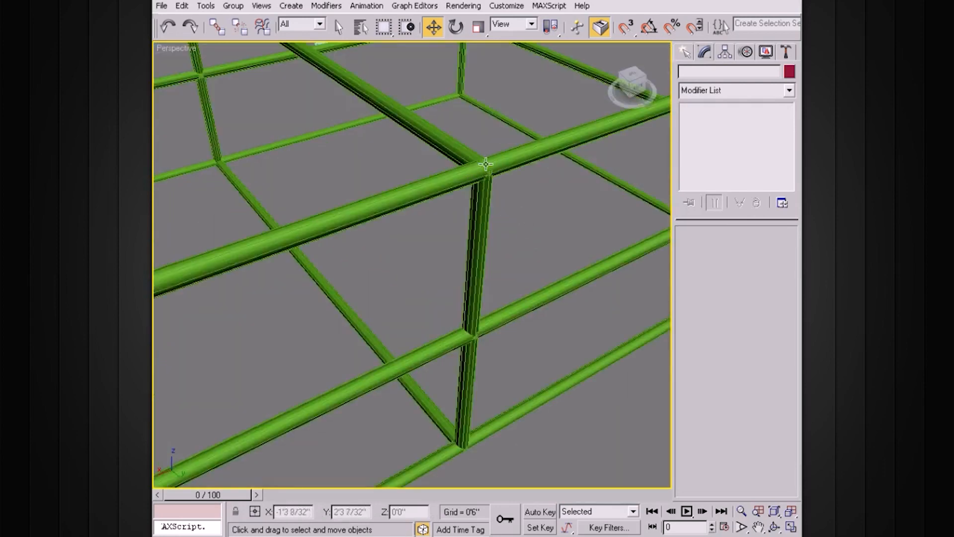
scroll(509, 188, down, 6)
scroll(544, 202, down, 3)
alt+middle_drag(545, 202, 536, 227)
click(495, 269)
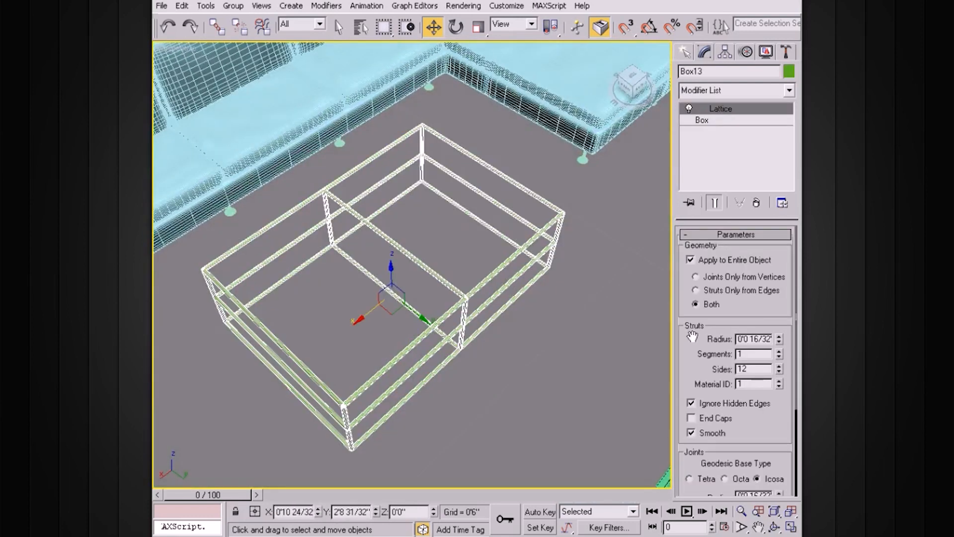
drag(764, 421, 757, 251)
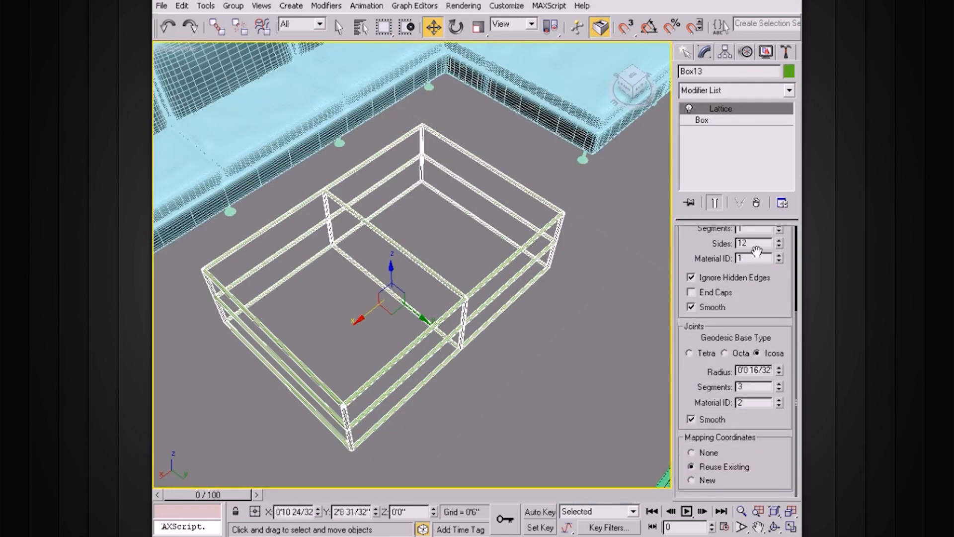
scroll(762, 443, up, 5)
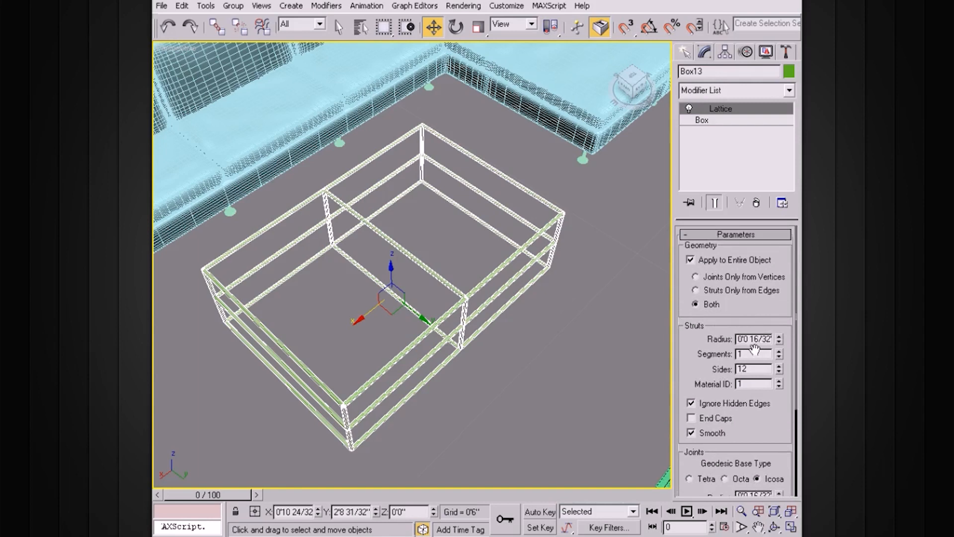
mouse_move(501, 285)
alt+middle_down()
mouse_move(498, 270)
mouse_move(525, 271)
mouse_move(514, 294)
alt+middle_up()
scroll(500, 270, up, 2)
scroll(517, 268, down, 3)
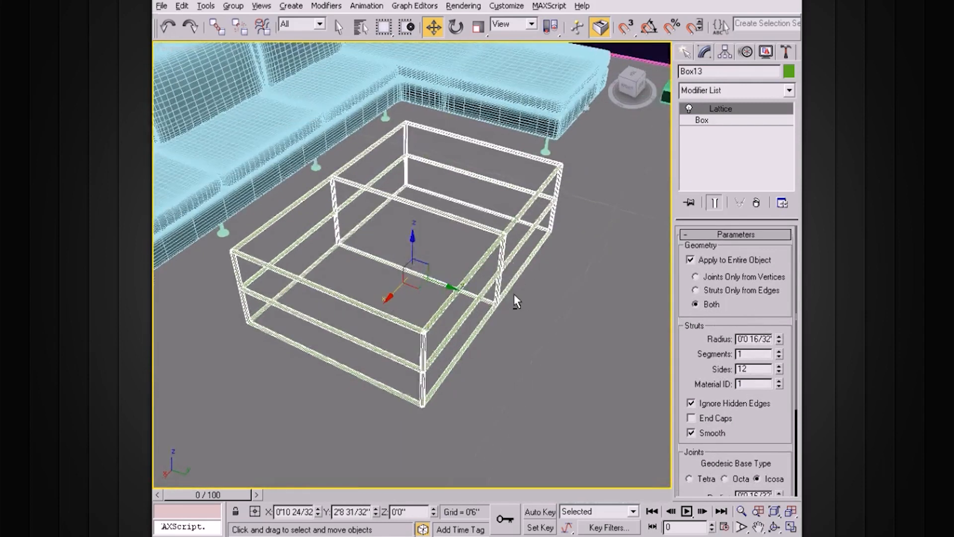
Go back to the base Box parameters beneath the Lattice and try adjusting the length, leaving it at 4'0"
click(707, 121)
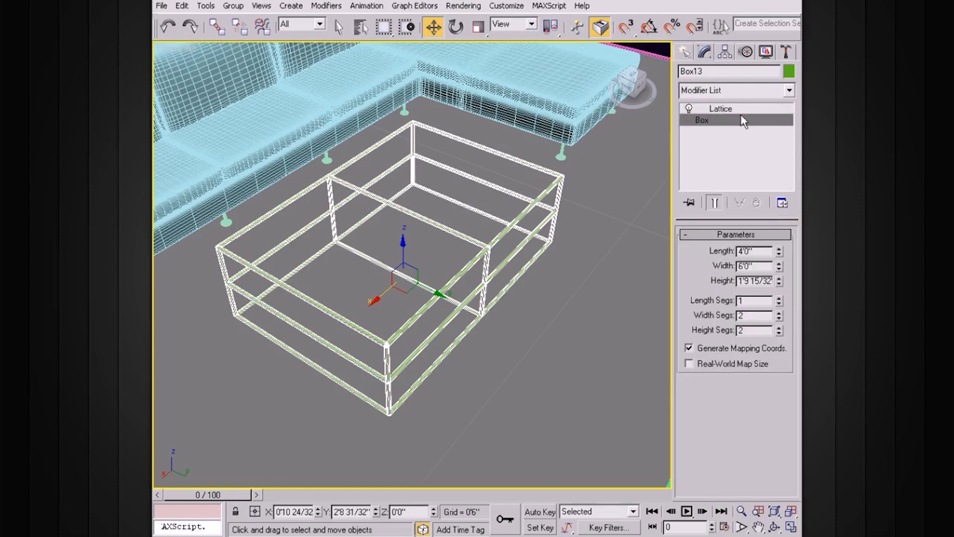
alt+middle_drag(612, 171, 630, 211)
drag(779, 252, 779, 251)
key(BackSpace)
key(Return)
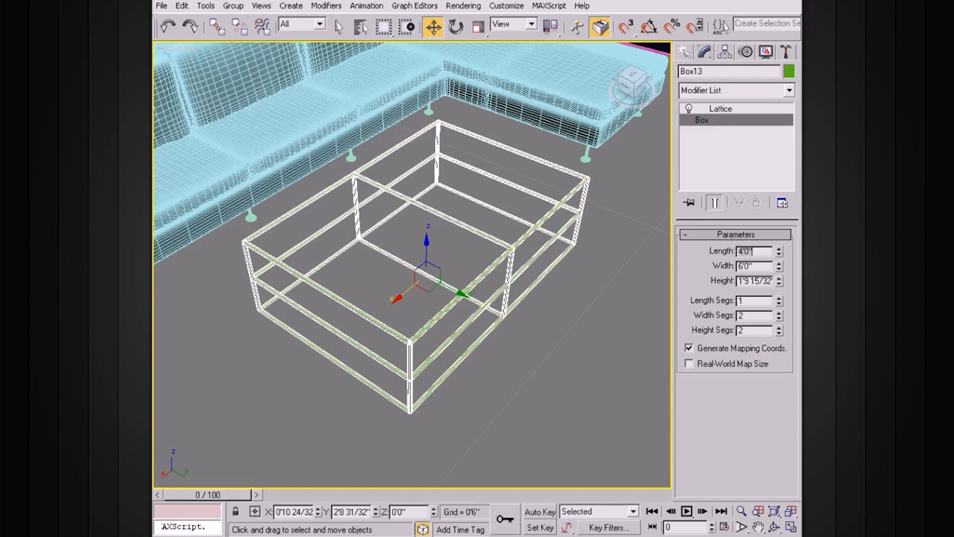
Try 2 length segments on the base box and return the setting to 1
click(779, 298)
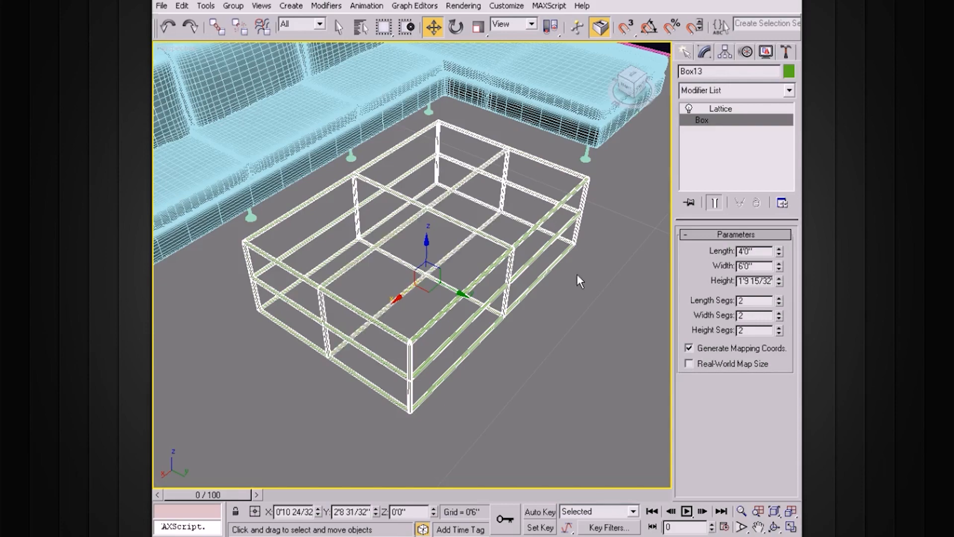
scroll(461, 260, up, 5)
scroll(461, 261, down, 1)
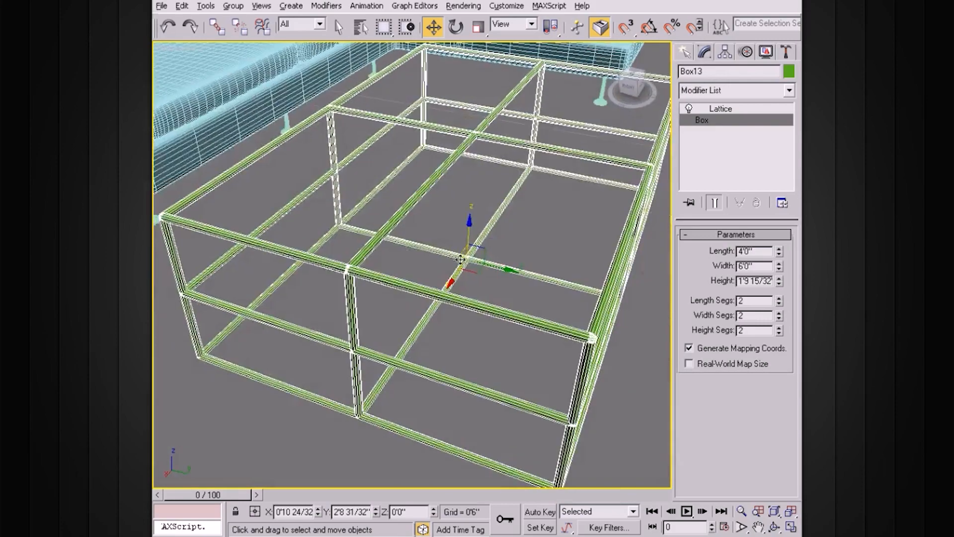
click(779, 304)
scroll(546, 255, down, 4)
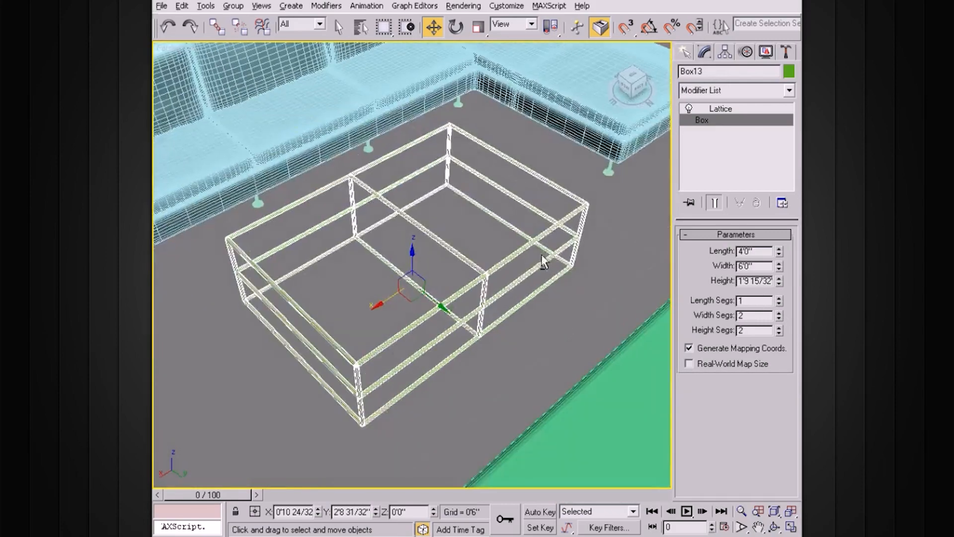
Collapse the table frame's entire modifier stack, including the Lattice modifier, and accept the warning
alt+middle_drag(514, 252, 468, 226)
mouse_move(548, 223)
alt+middle_down()
mouse_move(534, 234)
mouse_move(553, 230)
mouse_move(555, 214)
alt+middle_up()
scroll(542, 231, up, 3)
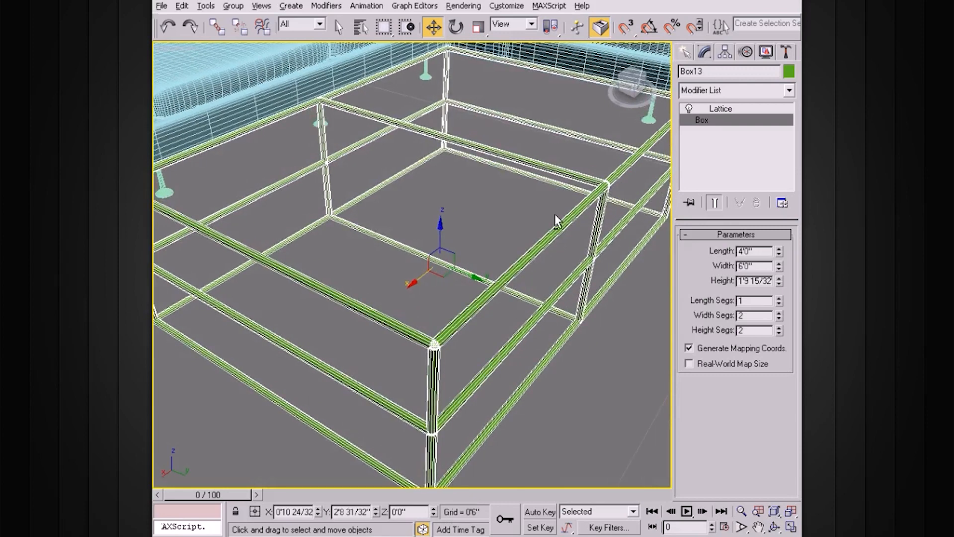
click(718, 111)
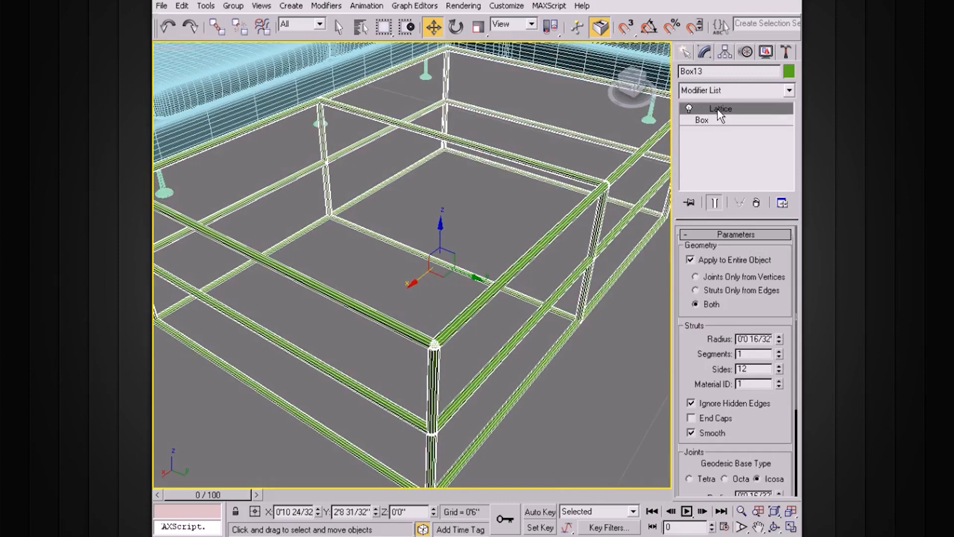
alt+middle_drag(539, 219, 623, 213)
right_click(732, 113)
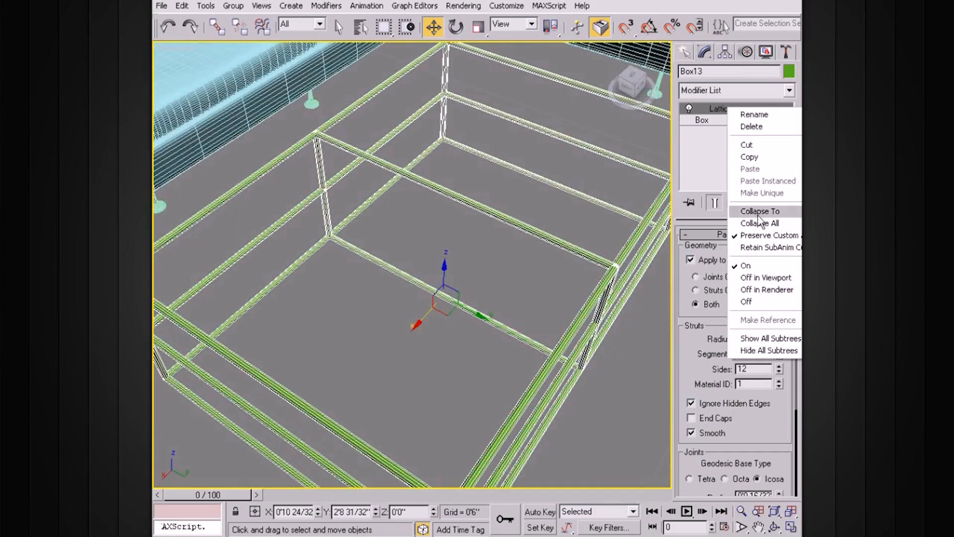
click(752, 223)
click(544, 310)
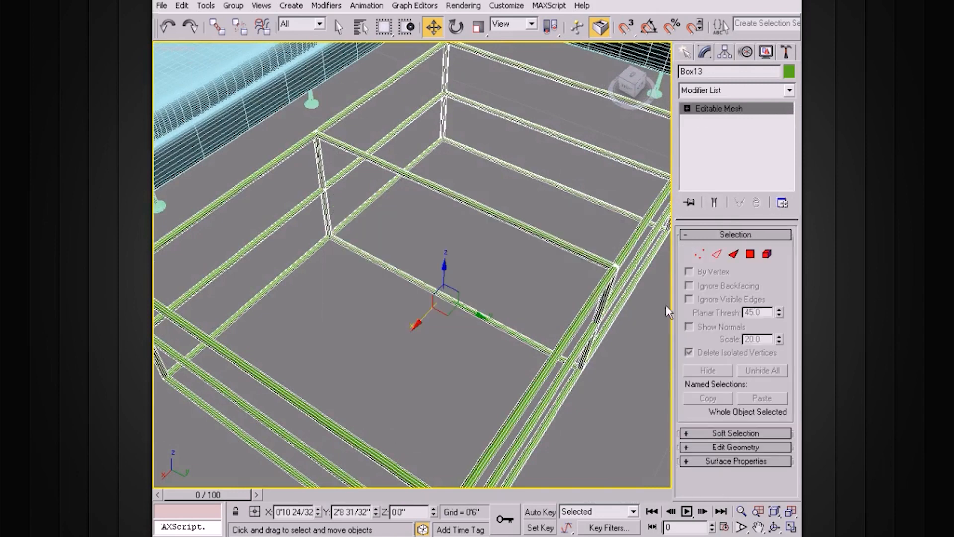
Convert the collapsed table frame to an Editable Poly
right_click(724, 109)
click(764, 195)
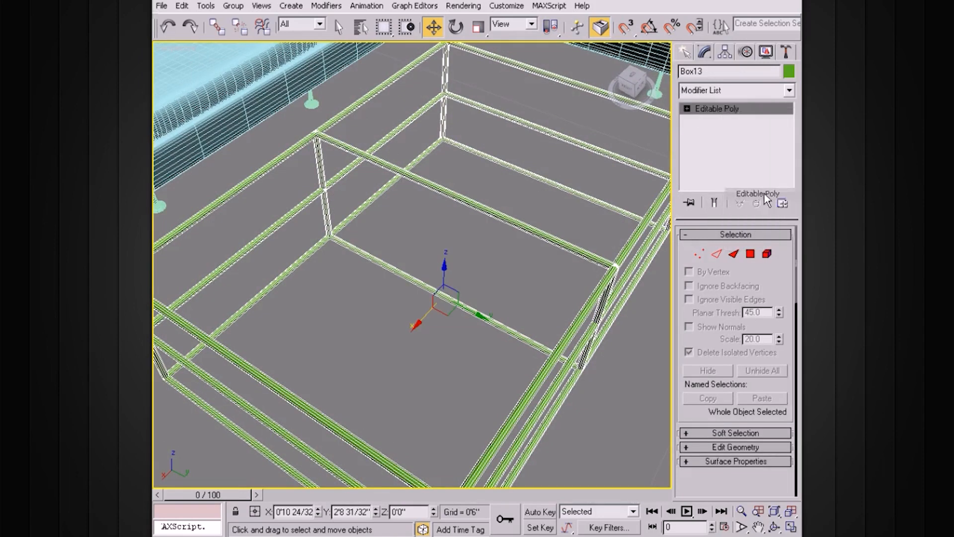
scroll(572, 189, down, 5)
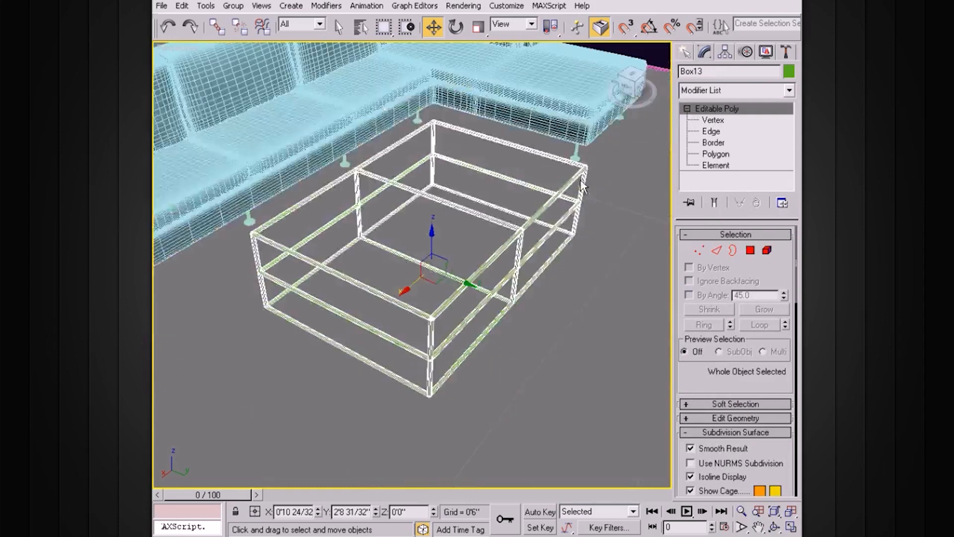
At Element level, delete the bottom cross bar at the near short end of the table frame
alt+middle_drag(572, 184, 644, 189)
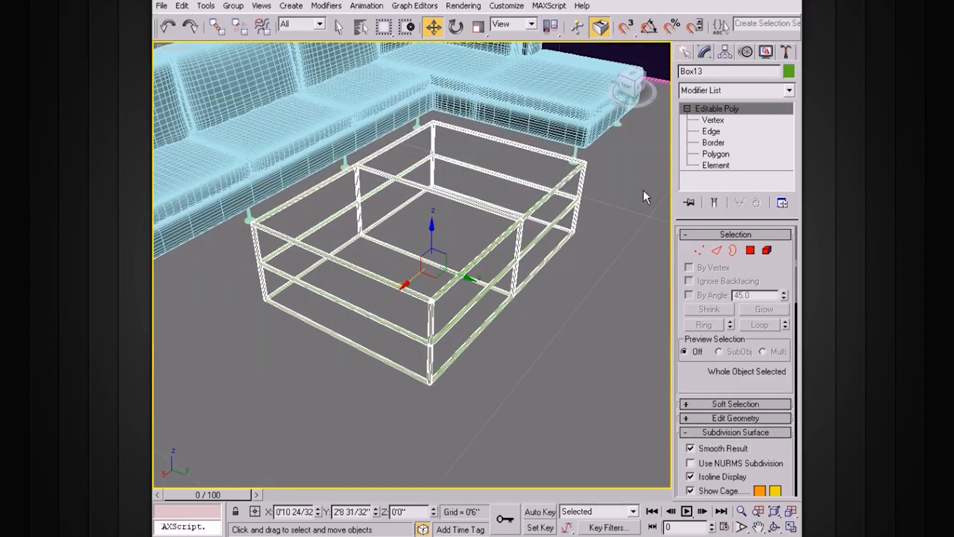
click(717, 165)
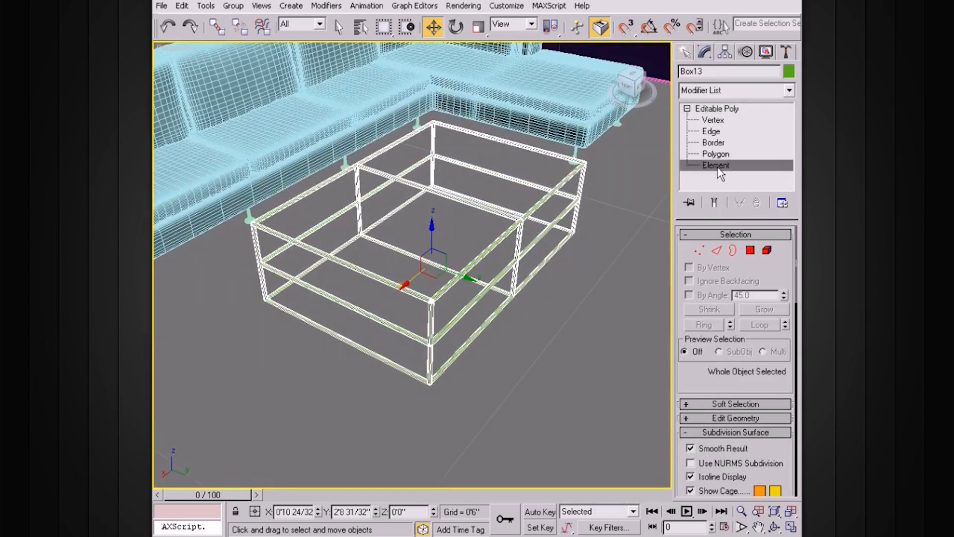
click(485, 252)
click(396, 285)
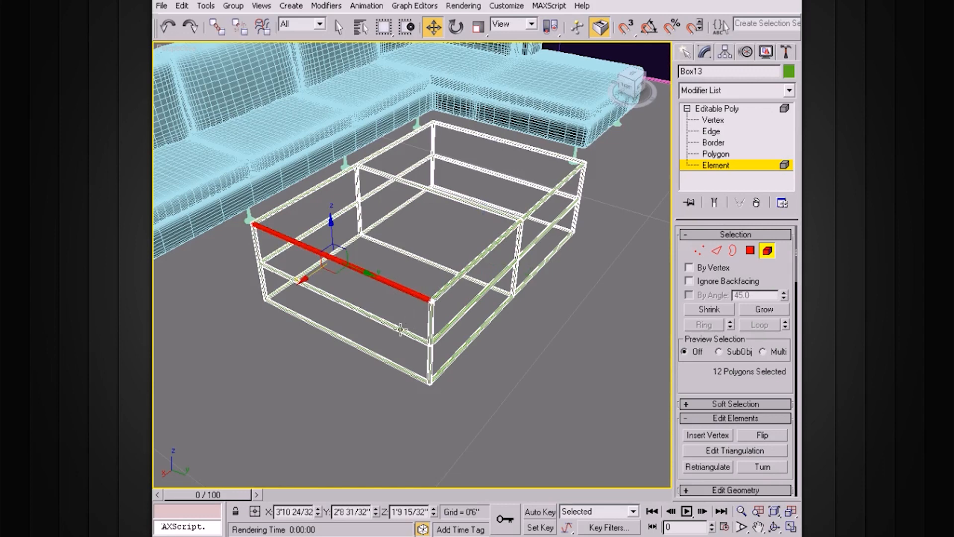
drag(401, 329, 429, 309)
scroll(472, 307, up, 4)
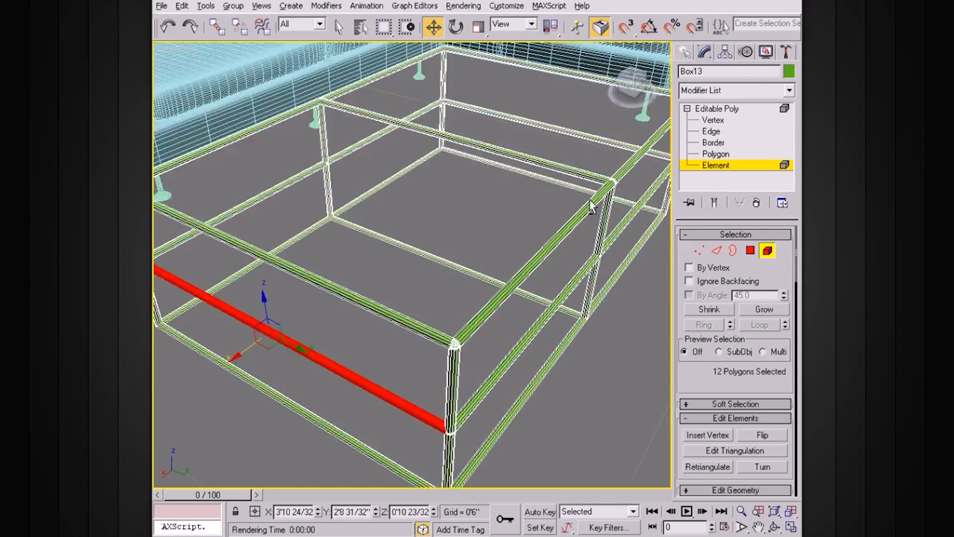
scroll(558, 215, down, 8)
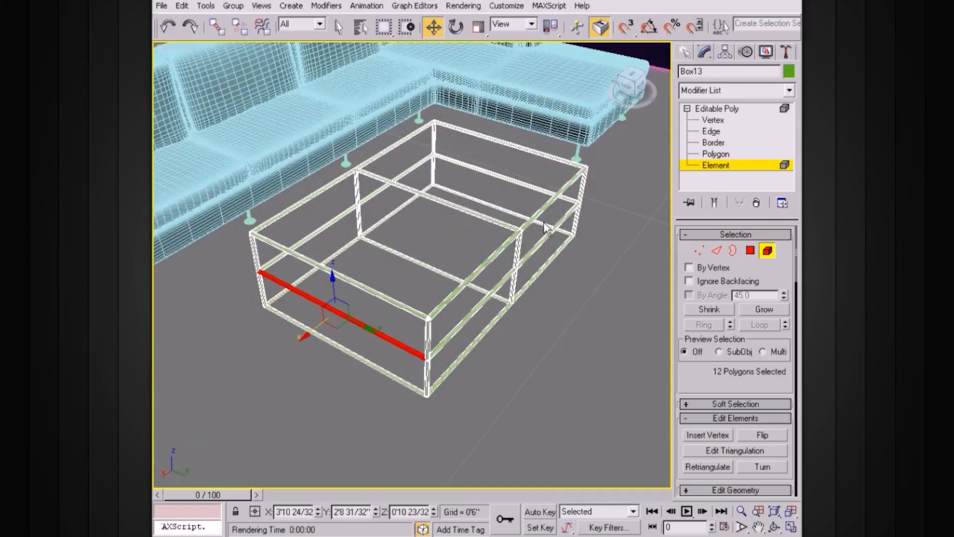
click(369, 364)
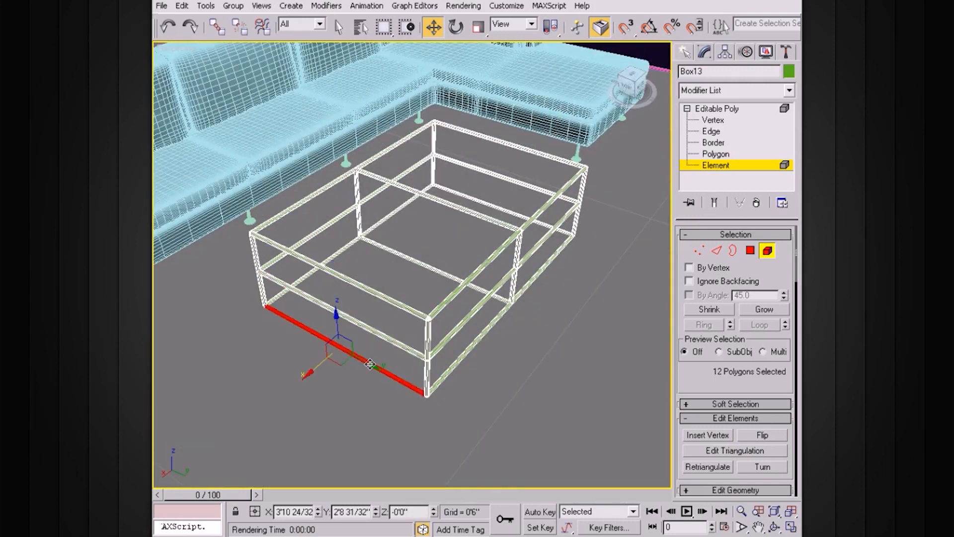
click(369, 359)
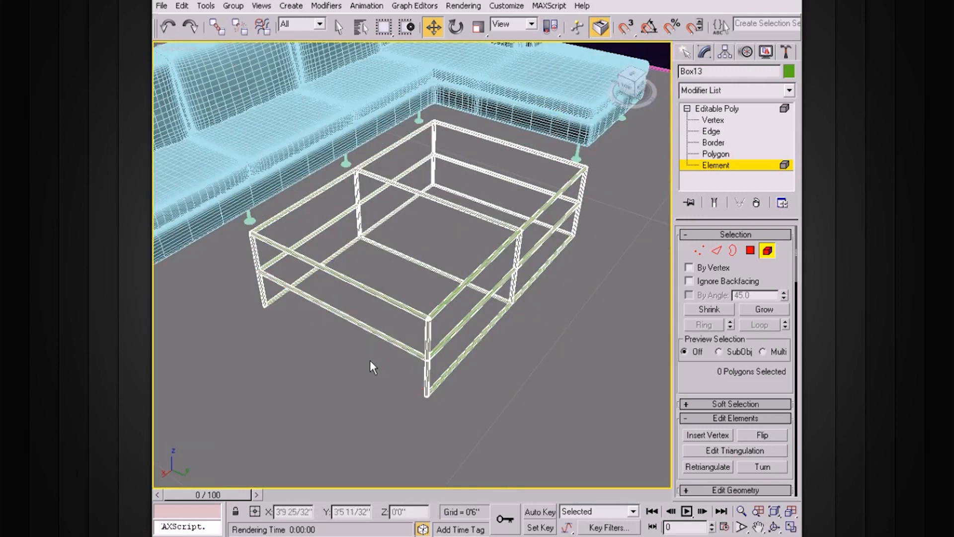
Delete the three top cross bars, the far end's bottom cross bar and the lower middle cross bar of the frame
click(376, 294)
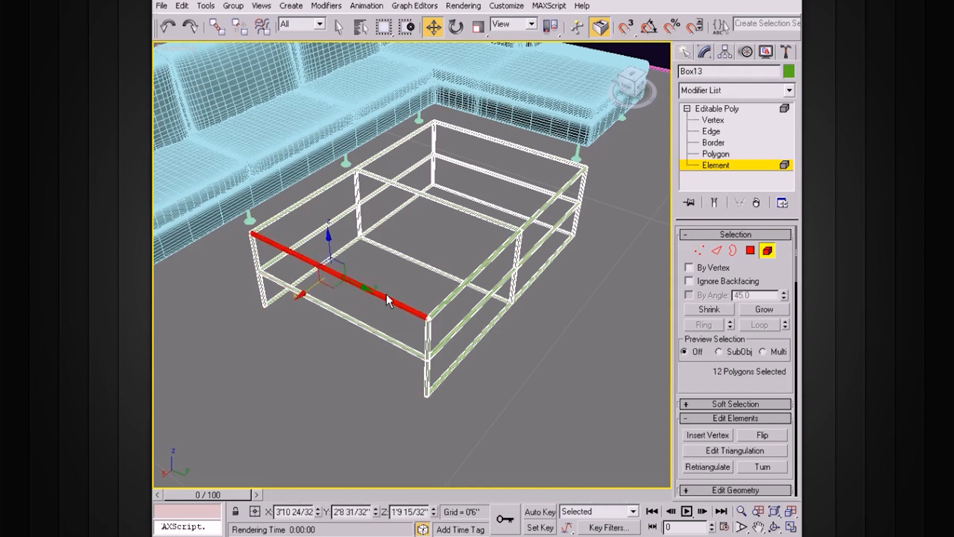
key(Delete)
click(455, 205)
key(Delete)
click(527, 150)
key(Delete)
click(482, 196)
key(Delete)
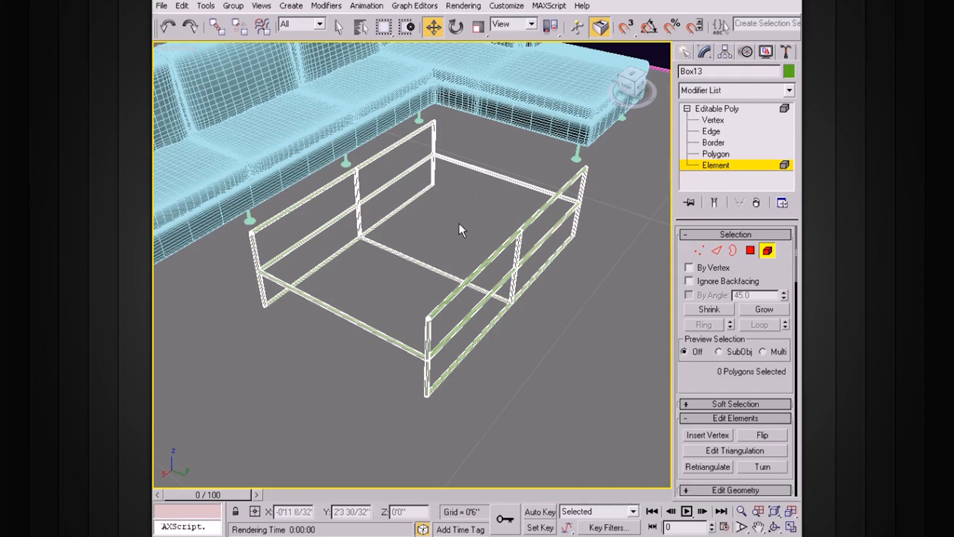
click(416, 259)
key(Delete)
Delete the bottom rail segments along both long sides of the table frame
mouse_move(501, 235)
alt+middle_down()
mouse_move(459, 225)
mouse_move(496, 219)
mouse_move(490, 227)
alt+middle_up()
scroll(499, 223, down, 3)
scroll(491, 219, down, 3)
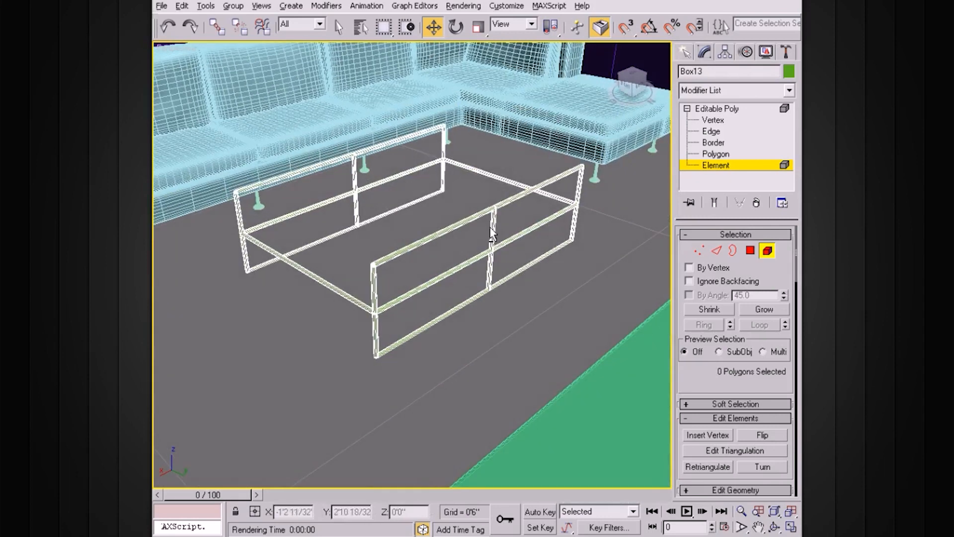
click(338, 235)
key(Delete)
click(393, 214)
key(Delete)
click(530, 262)
key(Delete)
click(456, 309)
key(Delete)
Delete the top rail segments along both long sides, leaving the legs and mid-height rails
alt+middle_drag(482, 305, 499, 294)
click(453, 239)
key(Delete)
click(308, 175)
key(Delete)
click(409, 138)
key(Delete)
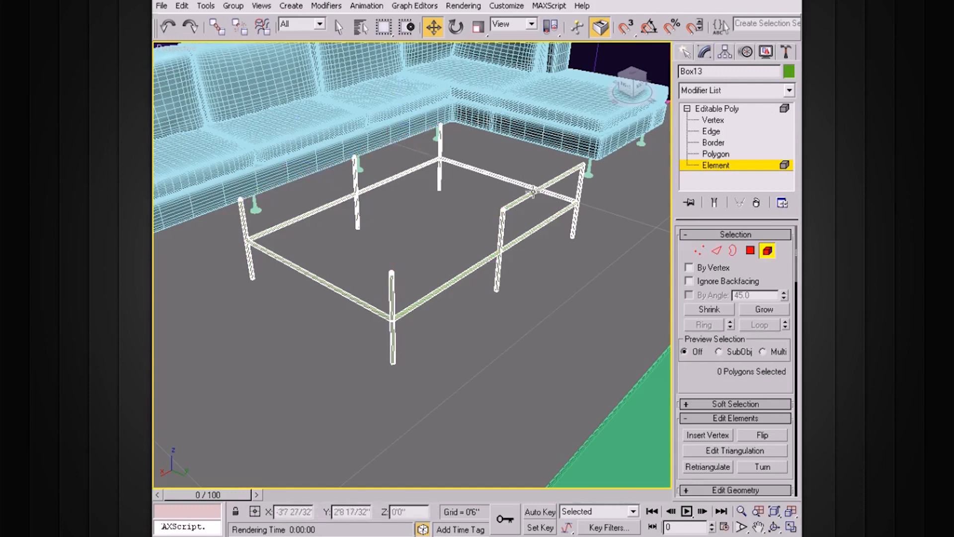
click(532, 191)
key(Delete)
Move the near mid-height cross bar inward along the long rails, away from the end legs
alt+middle_drag(556, 228, 328, 302)
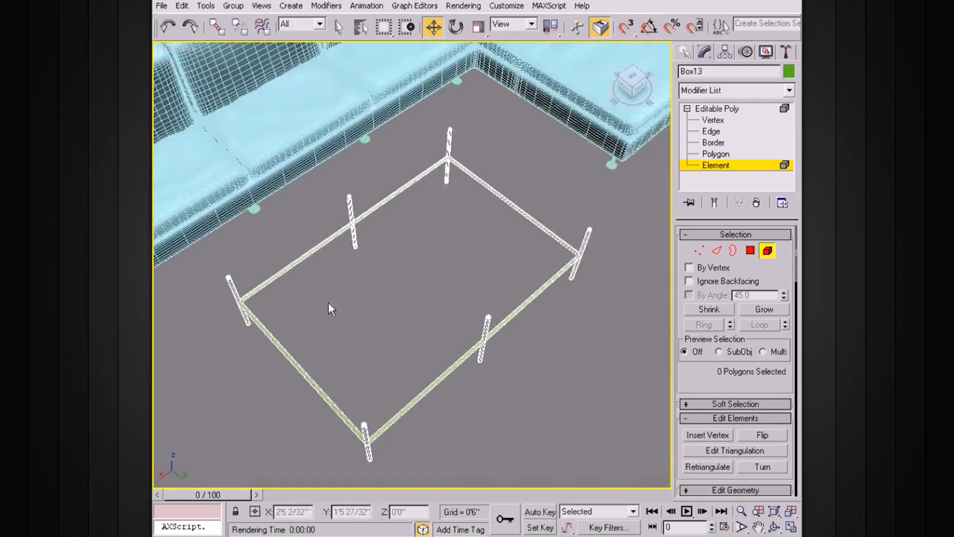
click(277, 344)
alt+middle_drag(378, 348, 319, 336)
drag(271, 337, 347, 303)
alt+middle_drag(347, 303, 252, 344)
drag(247, 348, 257, 347)
alt+middle_drag(257, 347, 440, 313)
Move the far mid-height cross bar inward about 1'3" along the X axis and leave the Element level
click(499, 276)
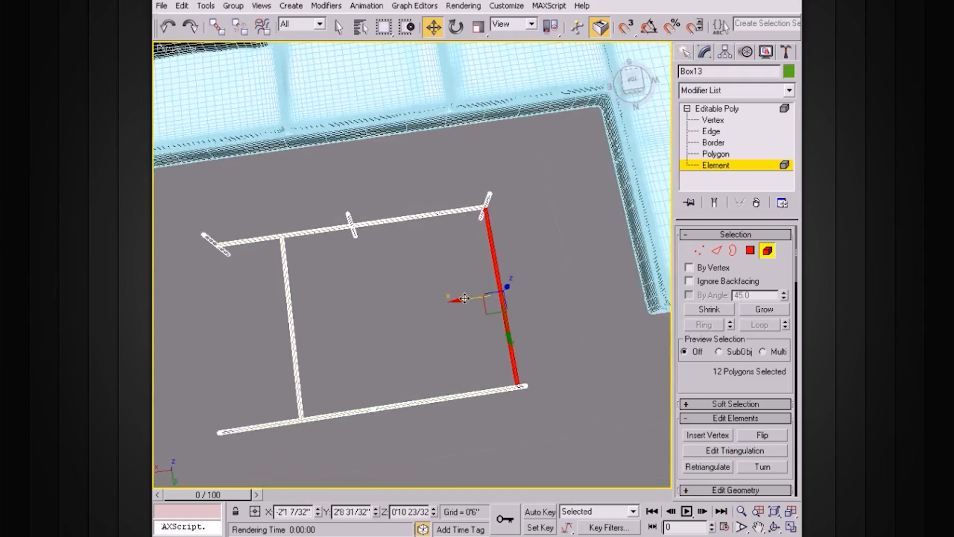
click(453, 310)
click(499, 298)
drag(499, 298, 404, 305)
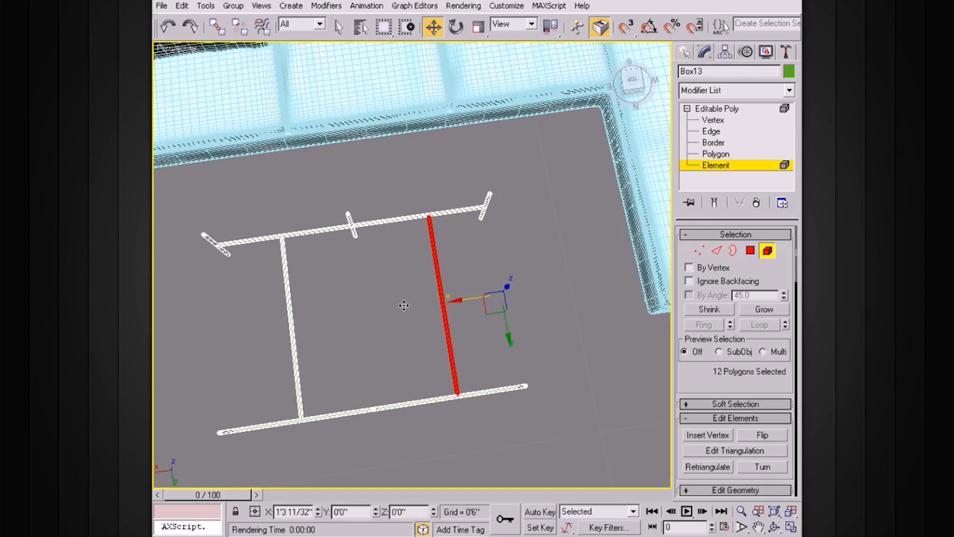
alt+middle_drag(403, 305, 494, 264)
click(717, 108)
click(687, 108)
alt+middle_drag(587, 184, 477, 189)
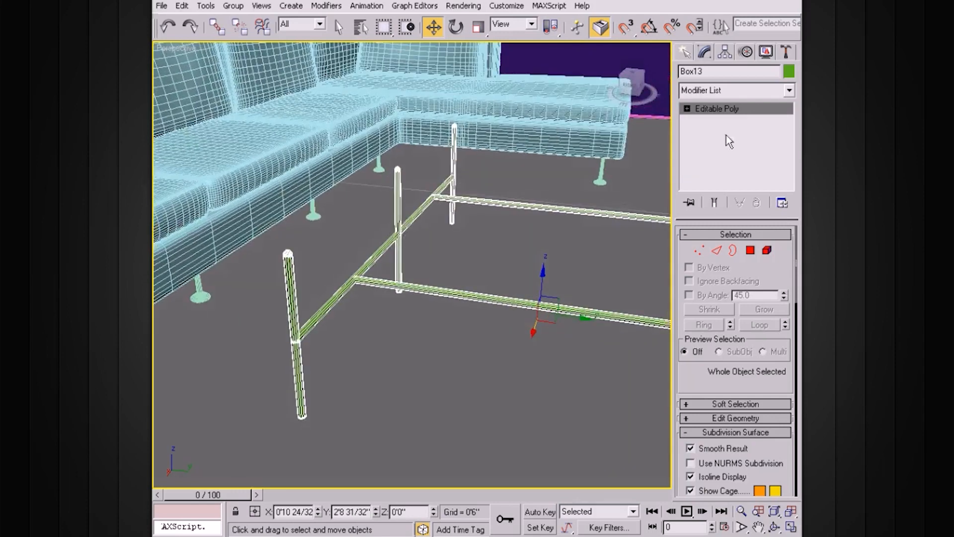
Delete the rounded joint elements capping the tops of the three legs on the sofa side
click(687, 109)
click(716, 153)
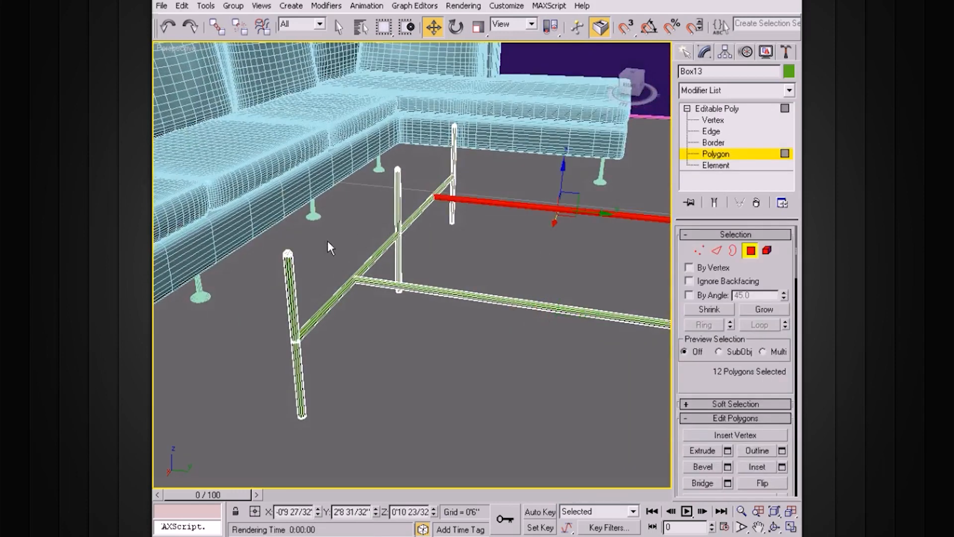
click(288, 254)
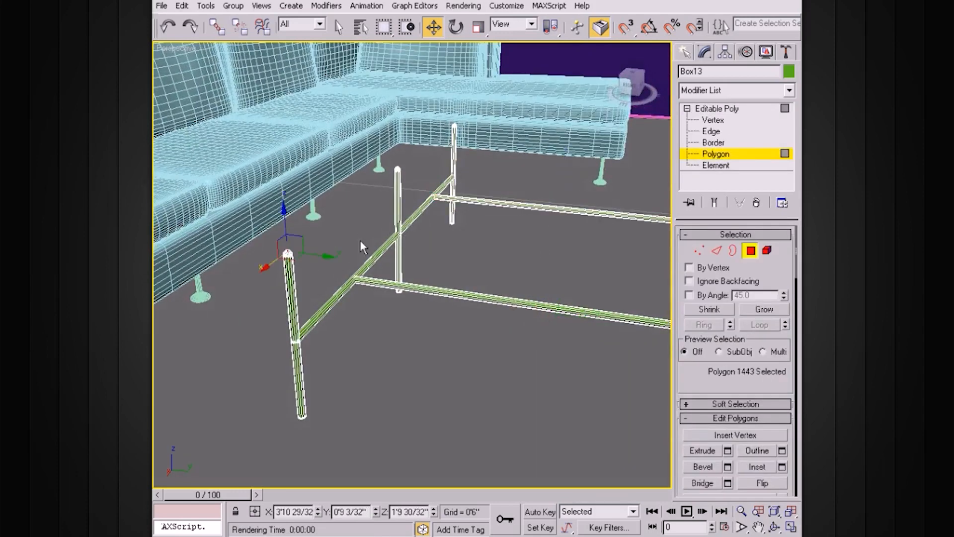
click(716, 165)
click(378, 199)
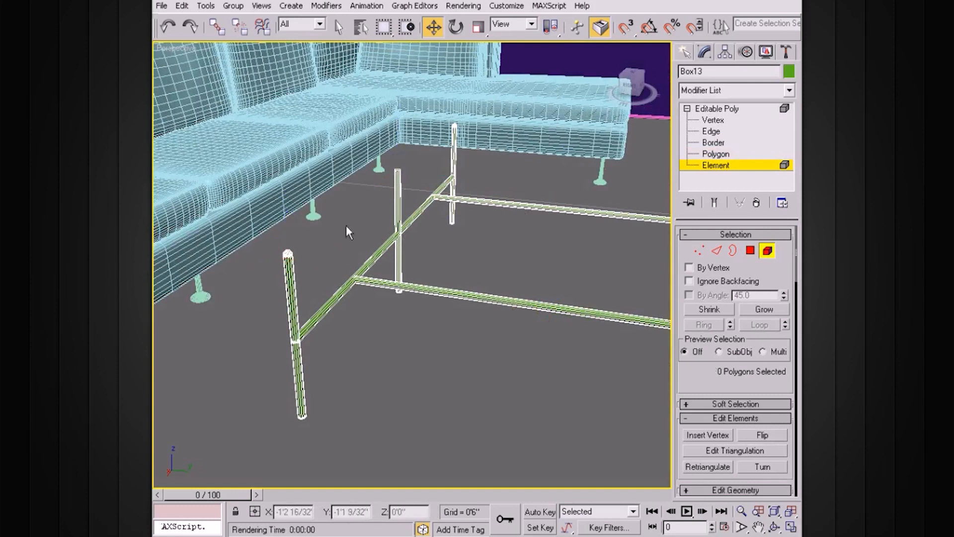
click(288, 254)
click(373, 209)
click(455, 123)
click(496, 158)
Delete the joint elements capping the three legs on the side away from the sofa and return to the object level
alt+middle_drag(488, 171, 547, 158)
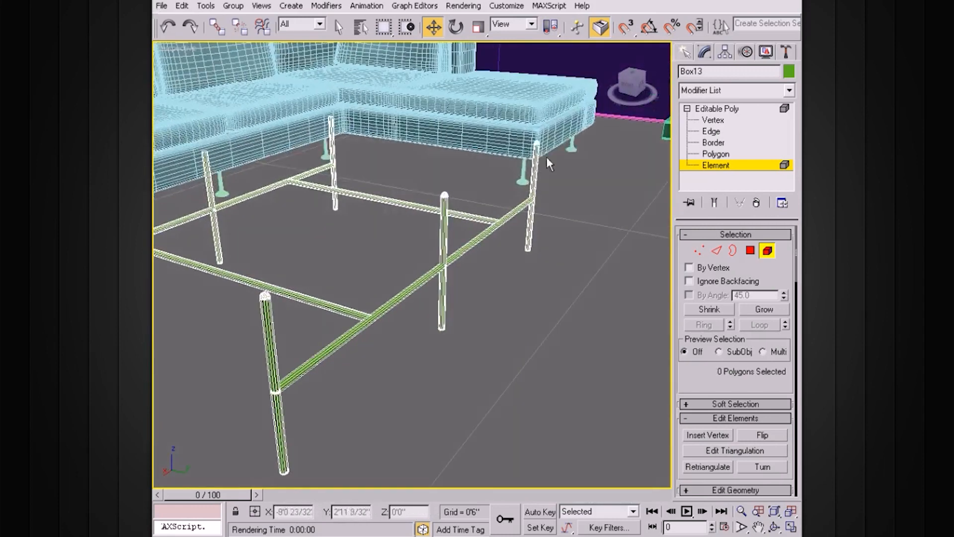
click(453, 195)
click(288, 277)
click(265, 297)
alt+click(265, 297)
alt+middle_drag(265, 297, 403, 287)
alt+middle_drag(321, 365, 418, 288)
click(717, 109)
click(687, 108)
alt+middle_drag(523, 185, 490, 210)
alt+middle_drag(503, 202, 522, 274)
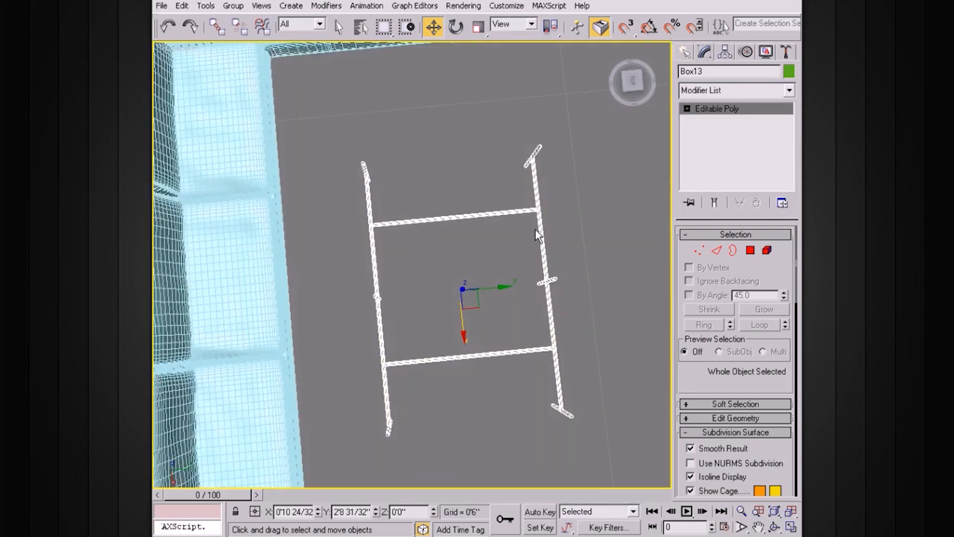
alt+middle_drag(536, 226, 505, 170)
In the Top view, draw a thin box about 2'4" long, 2'5" wide and 1" high over the frame's upper-left corner
key(alt+w)
right_click(327, 95)
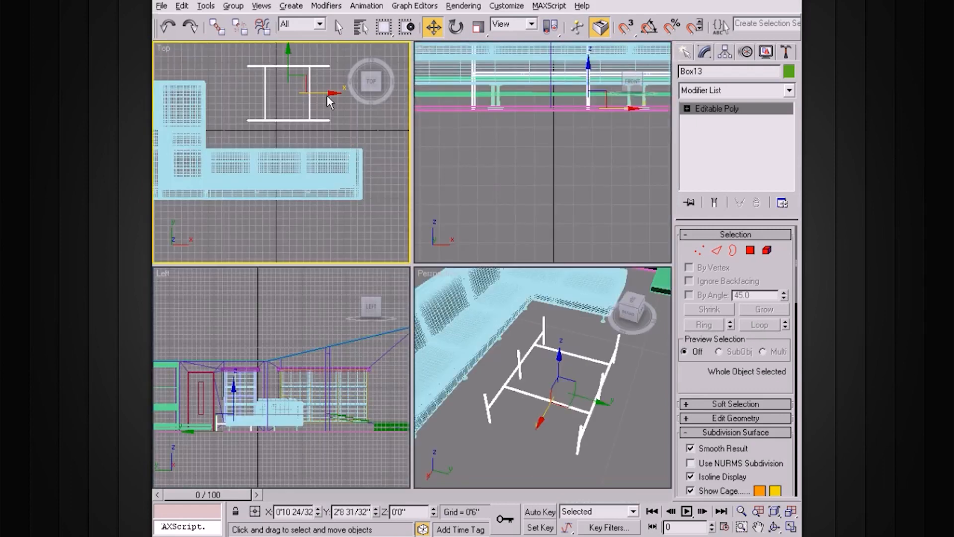
key(alt+w)
scroll(422, 158, up, 2)
middle_drag(412, 129, 438, 262)
scroll(401, 256, up, 2)
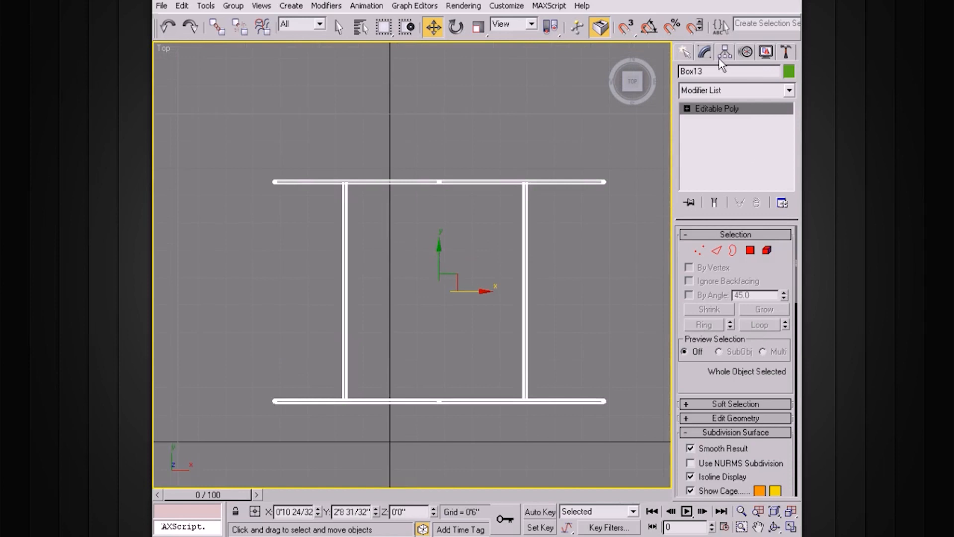
click(685, 53)
click(708, 142)
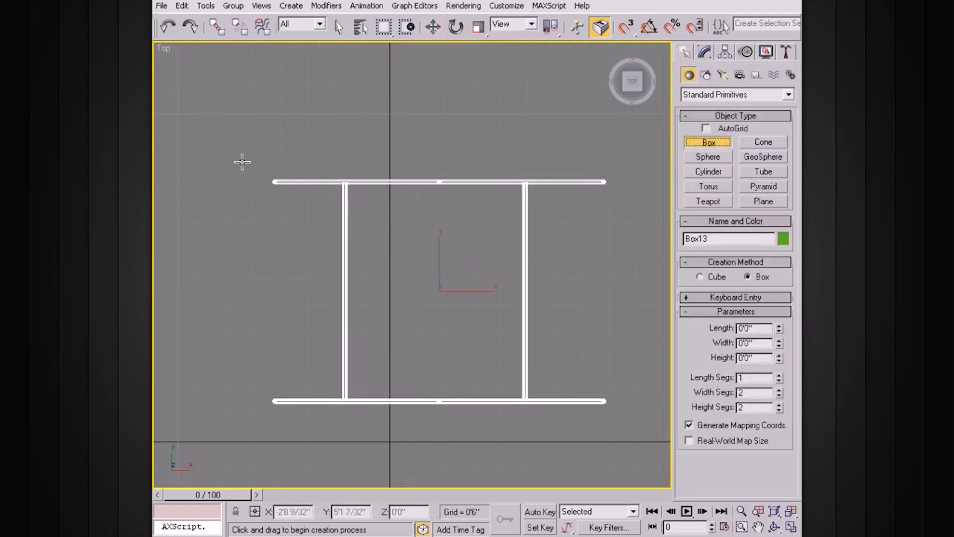
click(208, 129)
drag(208, 129, 338, 251)
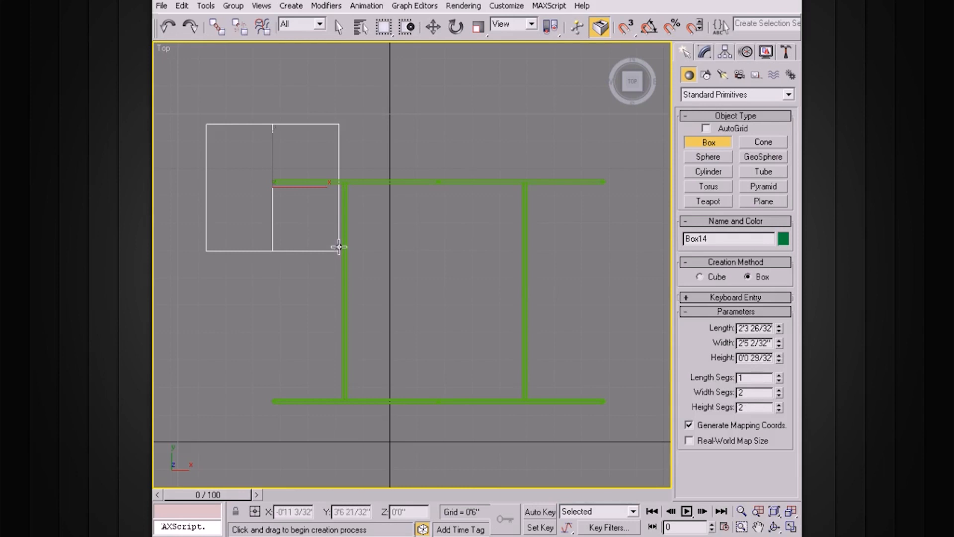
key(w)
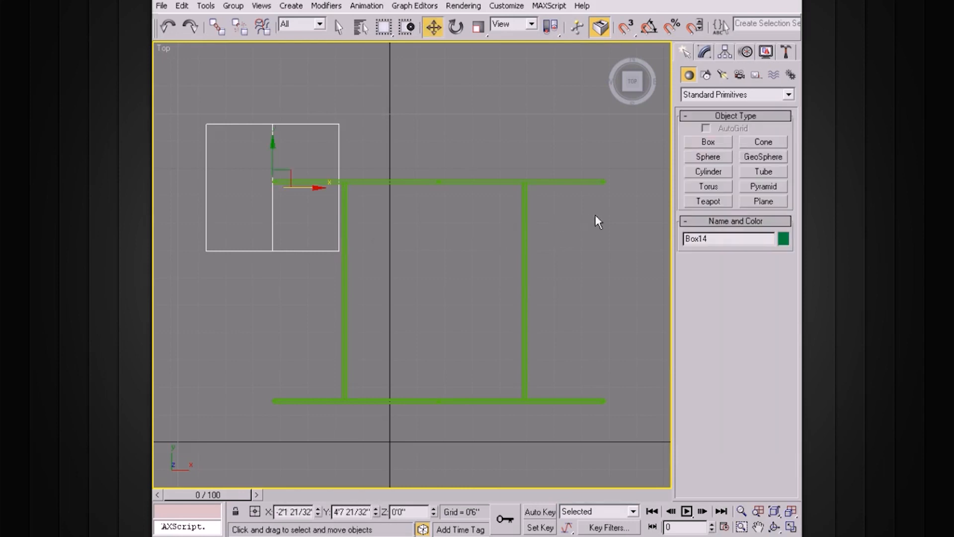
Raise the thin box to the tops of the table legs, at a Z position of 1'9 15/32"
key(alt+w)
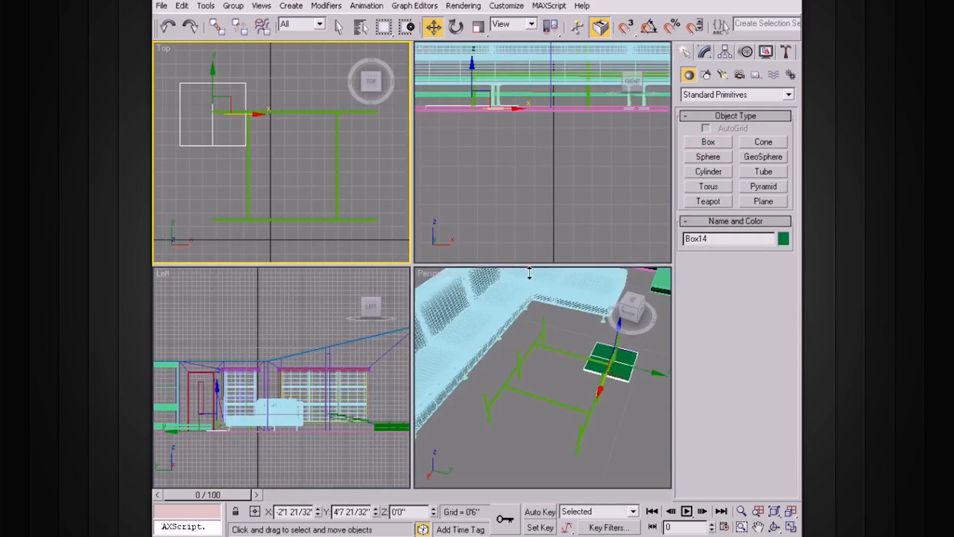
drag(621, 334, 623, 310)
alt+middle_drag(614, 370, 570, 343)
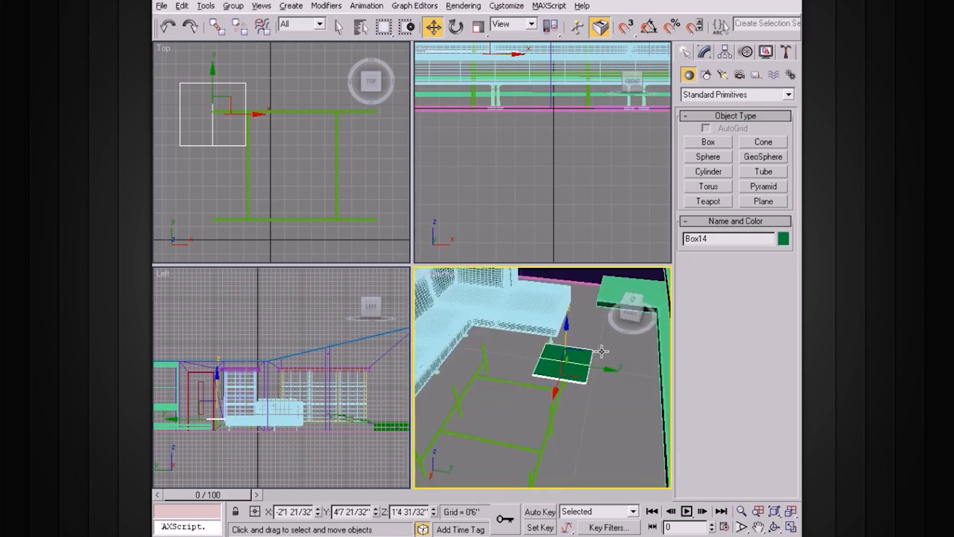
drag(570, 329, 558, 315)
Centre the thin box over the corner leg in the Top view, at X -2'1 5/32" and Y 4'9 1/32"
right_click(308, 71)
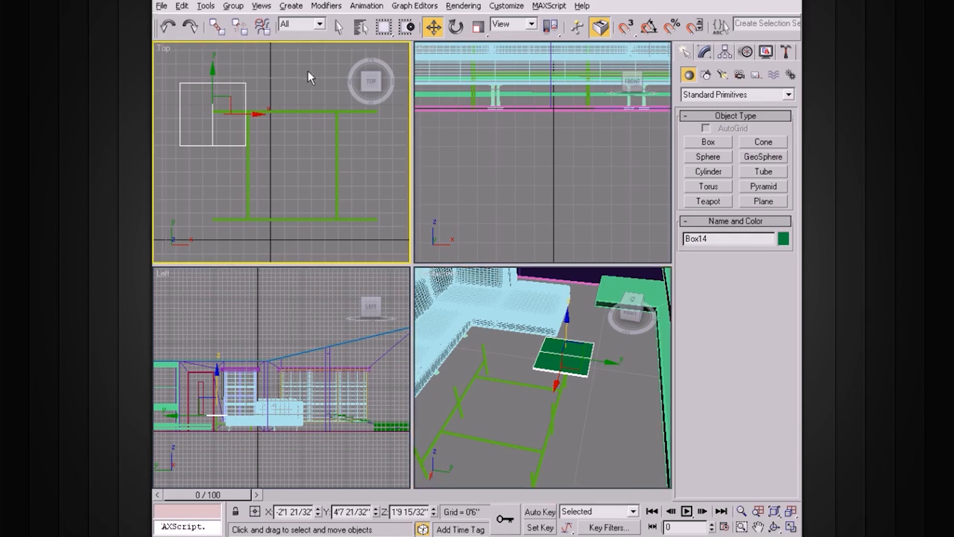
key(alt+w)
scroll(390, 114, up, 5)
middle_drag(284, 191, 512, 193)
middle_drag(397, 94, 396, 187)
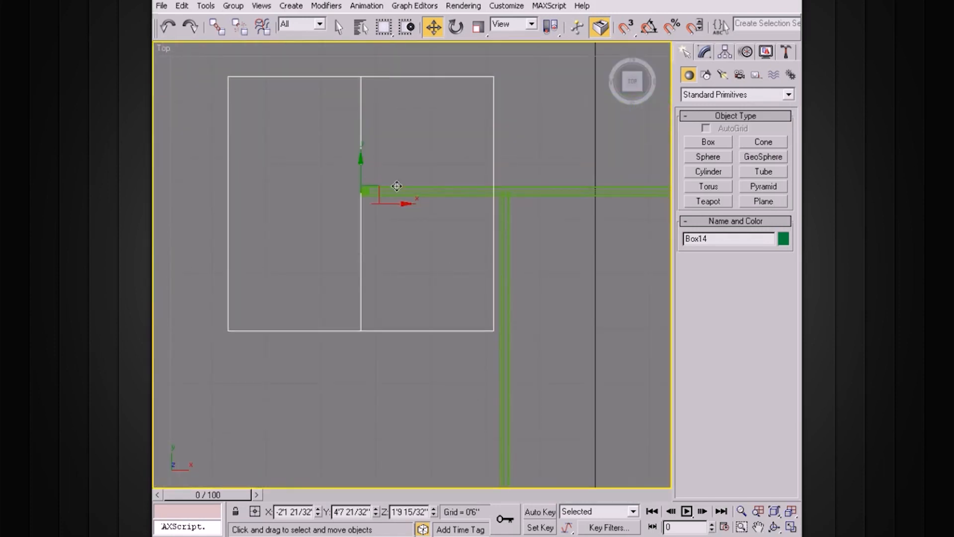
drag(362, 168, 362, 154)
drag(405, 190, 413, 189)
scroll(486, 195, down, 3)
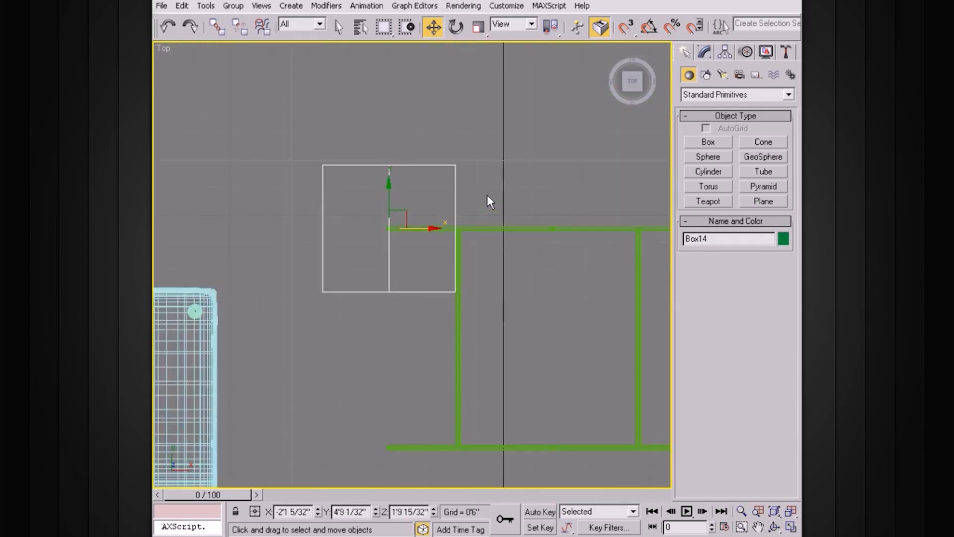
scroll(487, 196, up, 1)
Set the thin box's length and width both to 2'6"
click(704, 53)
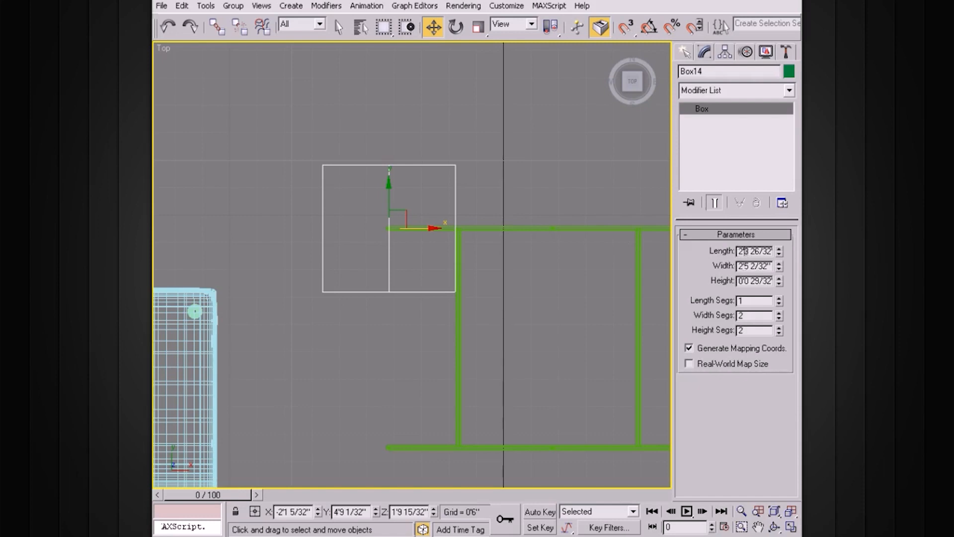
drag(751, 251, 791, 253)
key(BackSpace)
key(Return)
click(746, 265)
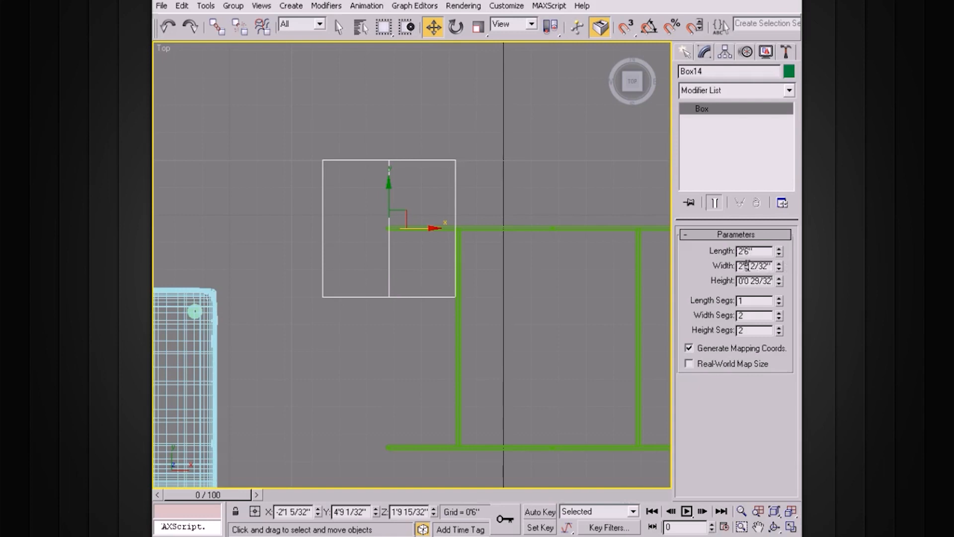
key(shift+End)
key(BackSpace)
key(Return)
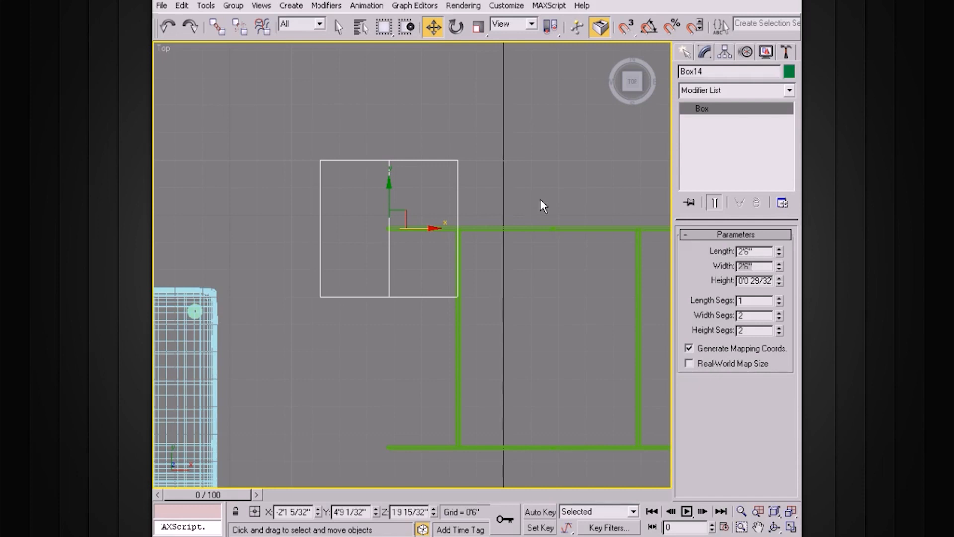
Clone the 2'6" box as one independent copy directly below it along Y with a small gap, and reselect the original
click(557, 174)
click(459, 201)
mouse_move(389, 182)
shift+mouse_down()
mouse_move(386, 304)
mouse_move(372, 323)
shift+mouse_up()
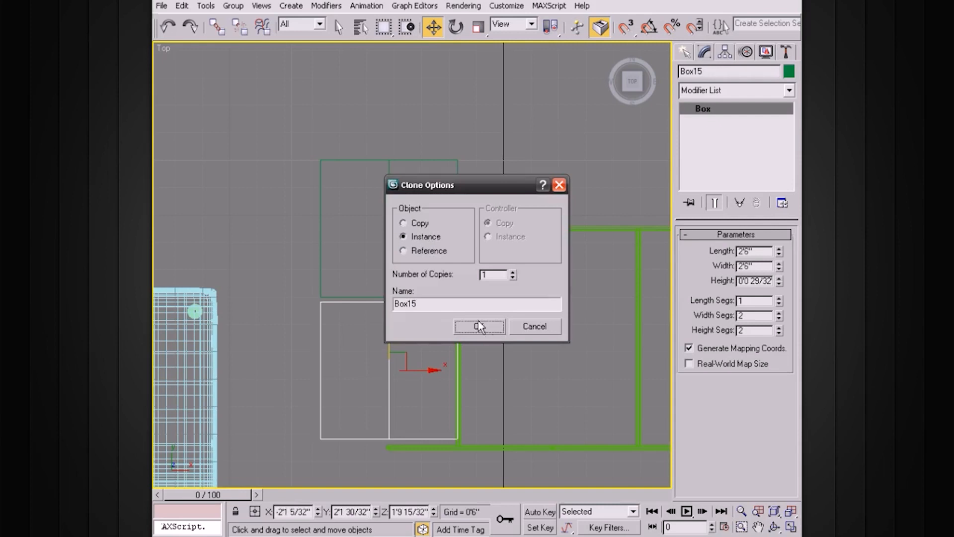
click(413, 225)
click(486, 324)
click(406, 160)
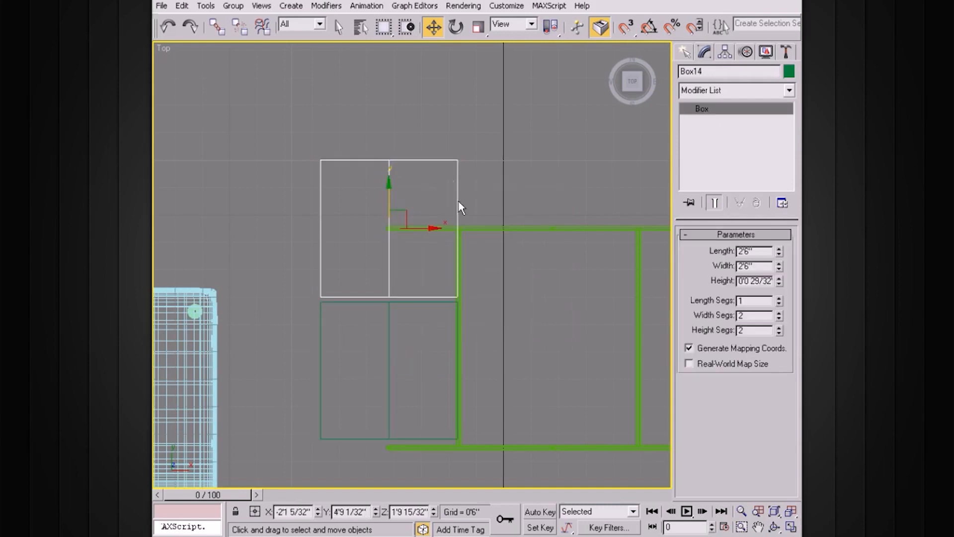
Clone the original 2'6" box twice along positive X with small gaps, forming a row of three square panels
shift+drag(432, 228, 576, 233)
click(487, 330)
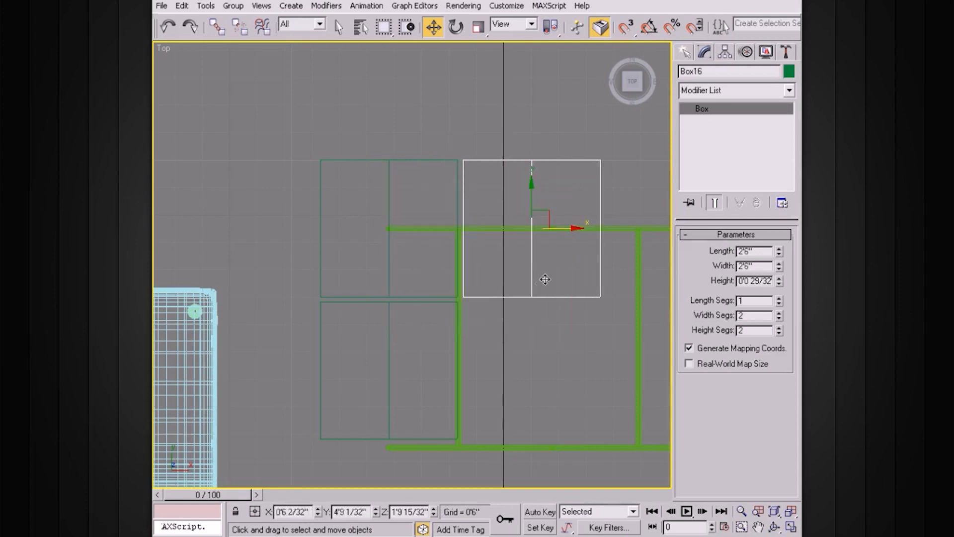
scroll(558, 270, down, 3)
scroll(513, 264, up, 3)
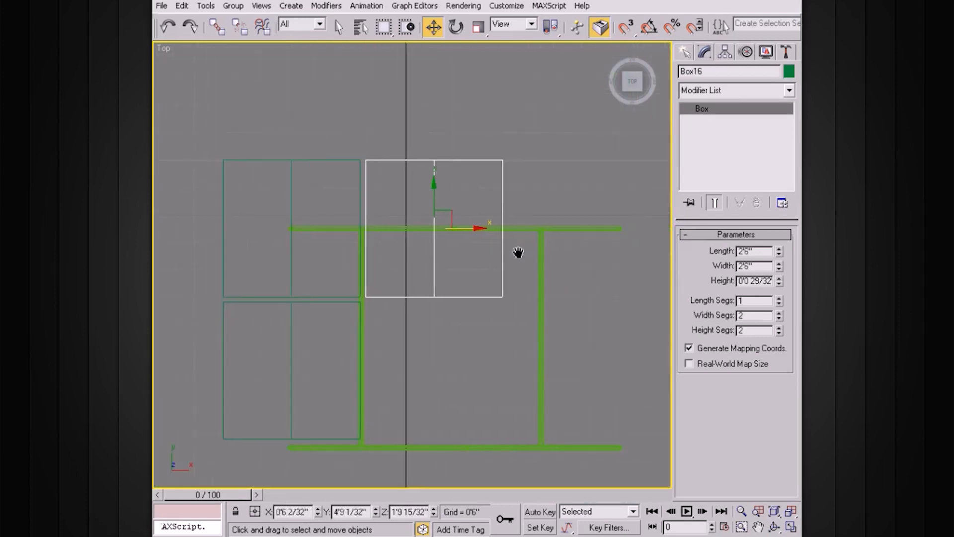
shift+drag(476, 226, 617, 231)
click(478, 327)
Clone the row's end panel down along Y, and clone that copy back along X to complete a two-by-three grid
drag(573, 181, 556, 327)
click(488, 324)
drag(619, 368, 479, 369)
click(479, 326)
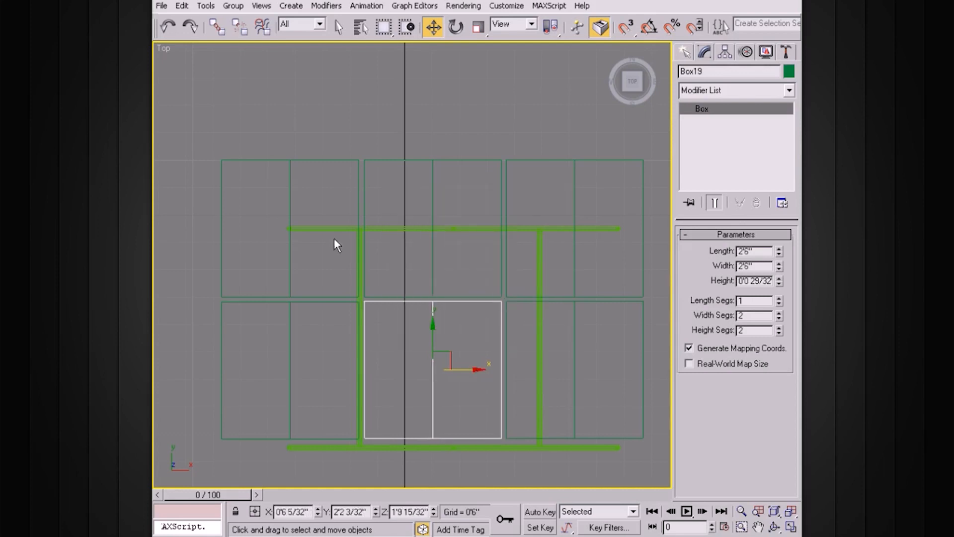
Move the vertices of the frame's lower long bar up to the lower panels' centre line, at Y 2'2 12/32"
click(388, 226)
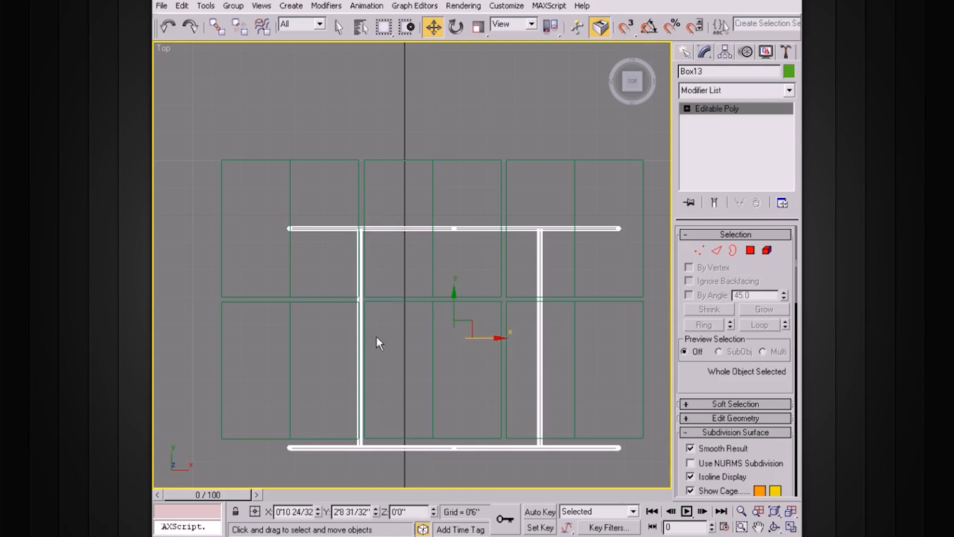
click(687, 108)
click(712, 120)
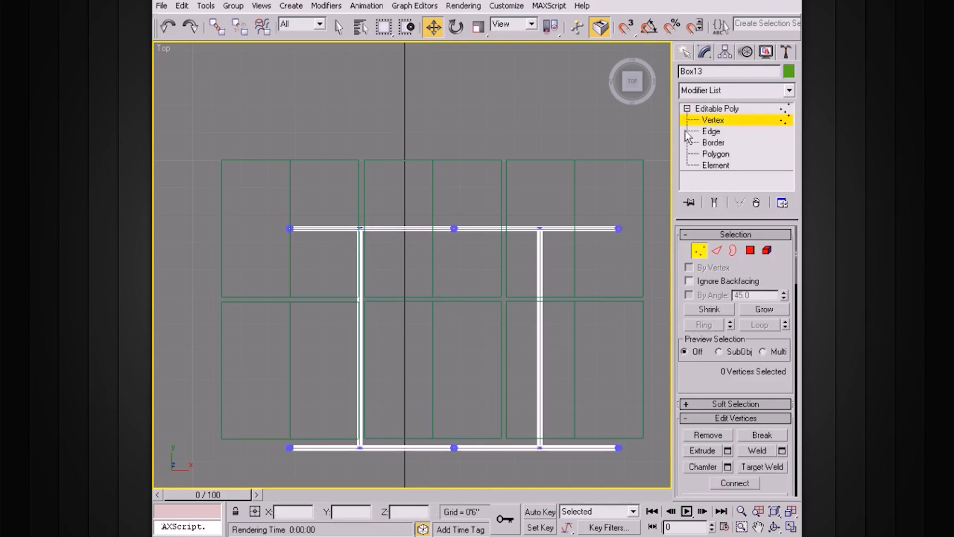
drag(257, 378, 647, 474)
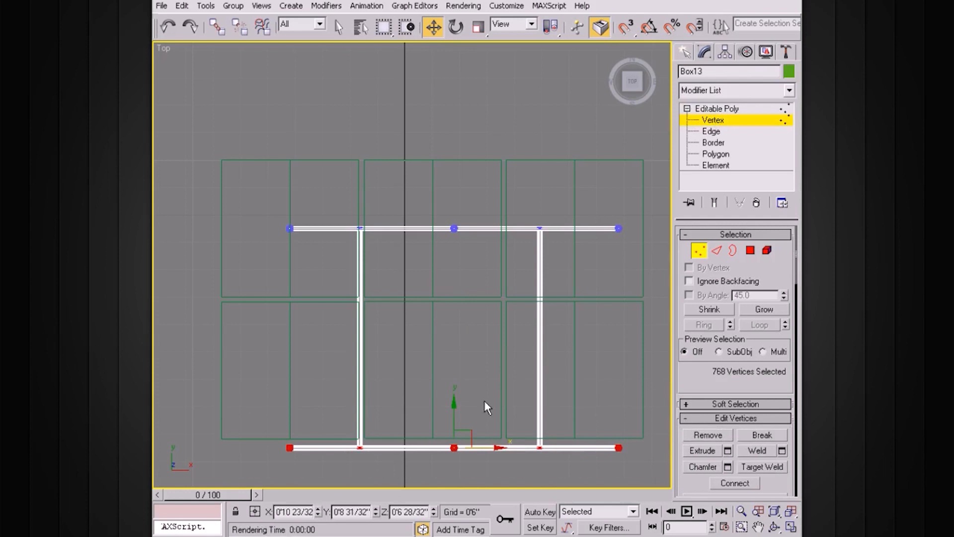
drag(453, 406, 452, 325)
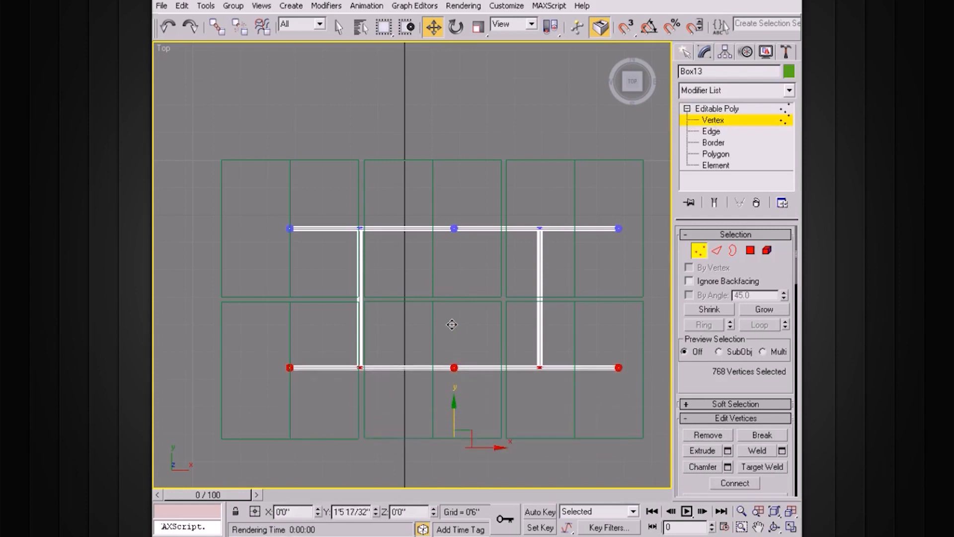
drag(451, 324, 452, 325)
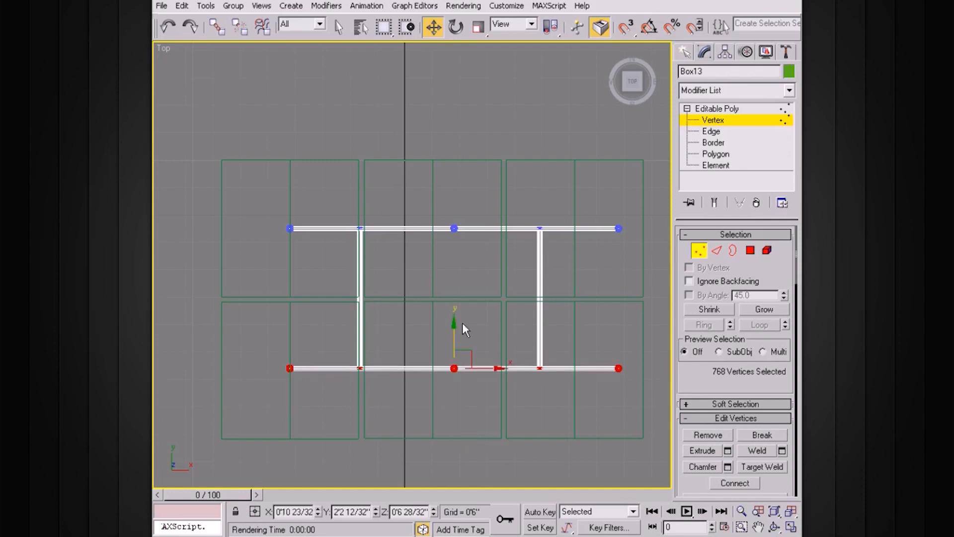
Align the frame's middle leg vertices with the middle panels' centre at X 0'6 4/32", and shift the right-side vertices so the cross bar meets the panel gap
drag(494, 416, 494, 416)
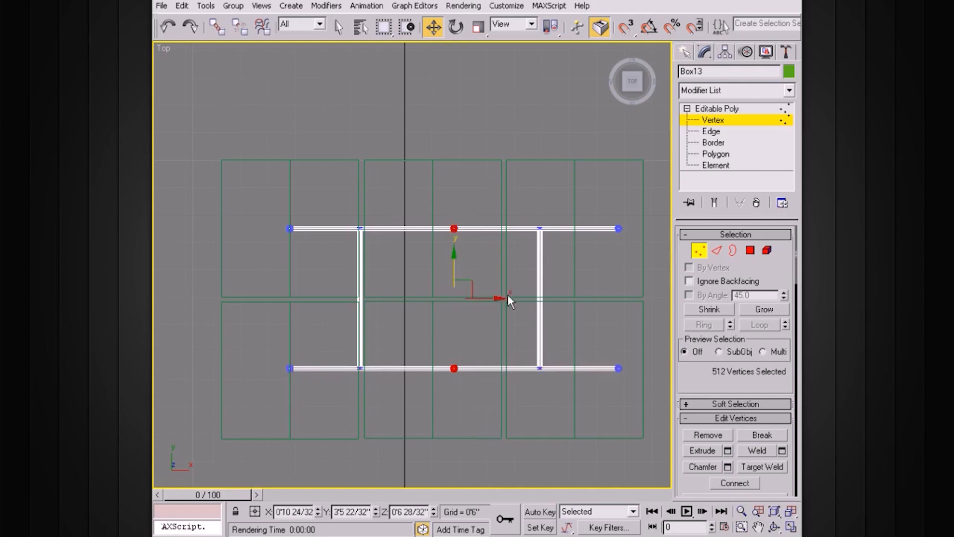
drag(499, 297, 473, 292)
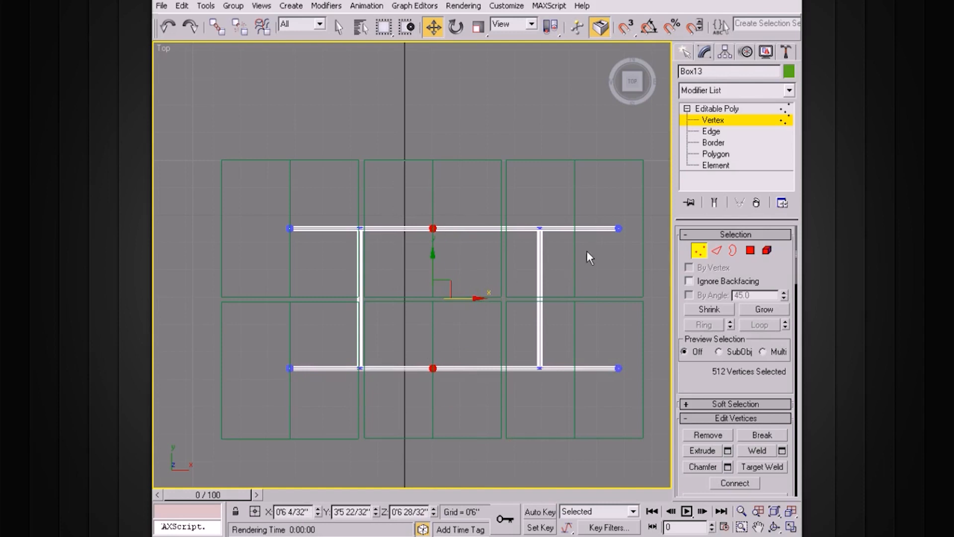
middle_drag(596, 249, 552, 249)
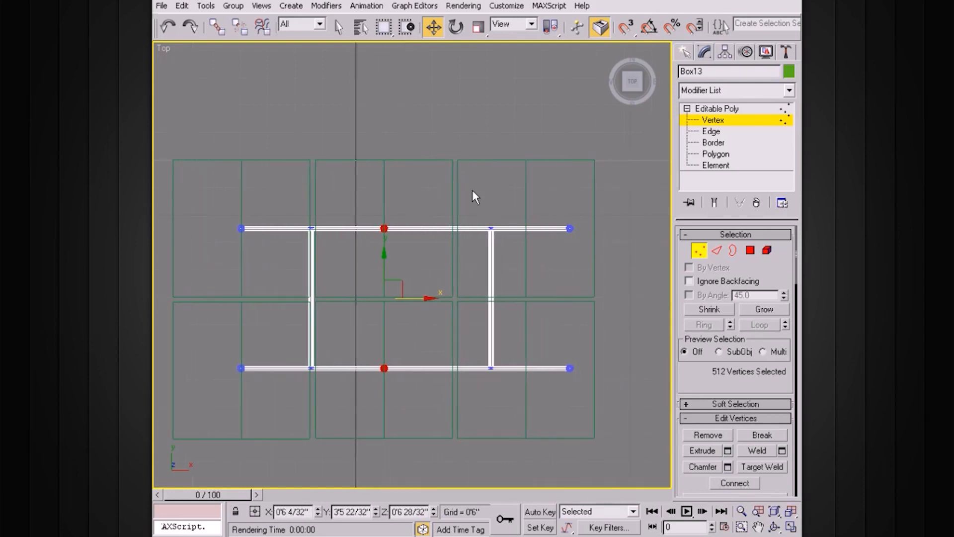
drag(455, 184, 634, 419)
drag(610, 298, 575, 298)
Align the frame's right end leg vertices with the right panels' centre, nudge the left cross bar onto its panel gap, and finish vertex editing
drag(519, 192, 590, 405)
drag(583, 299, 572, 298)
drag(336, 369, 336, 370)
drag(354, 300, 356, 299)
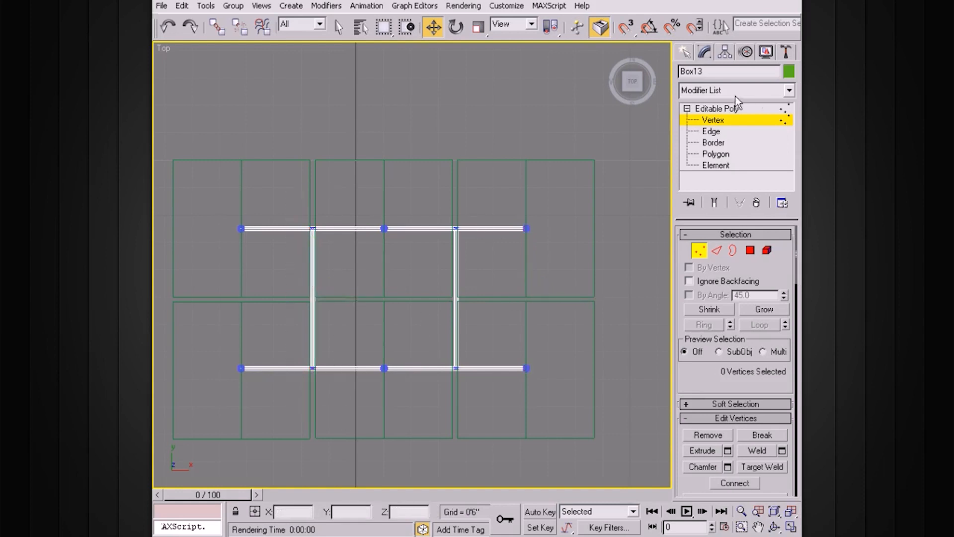
click(695, 109)
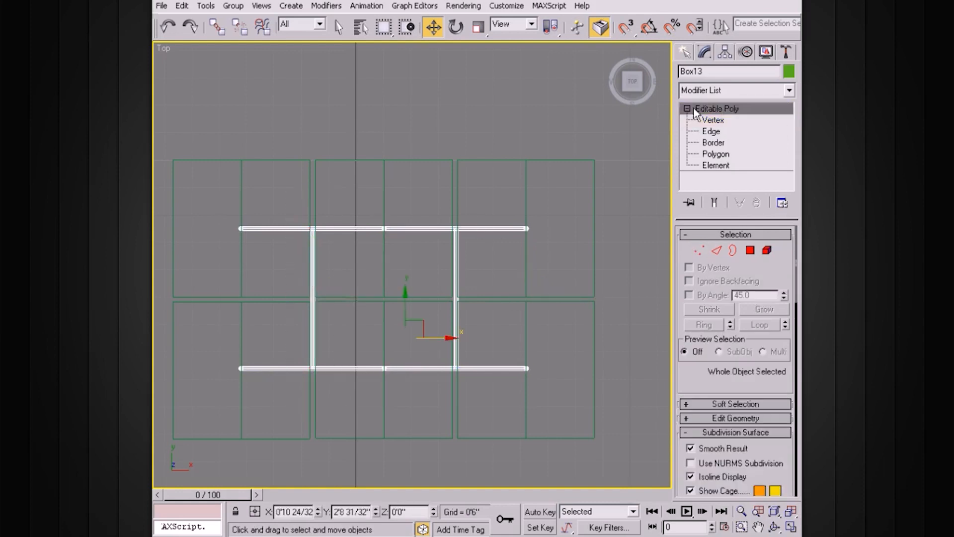
Select the upper-right tabletop panel and inspect the coffee table in an enlarged, orbited Perspective view
click(537, 158)
click(526, 162)
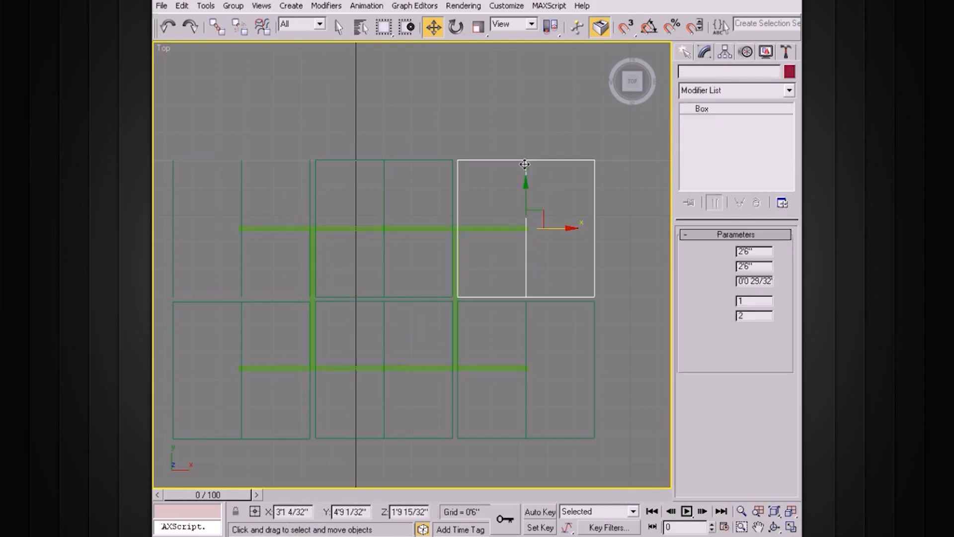
key(alt+w)
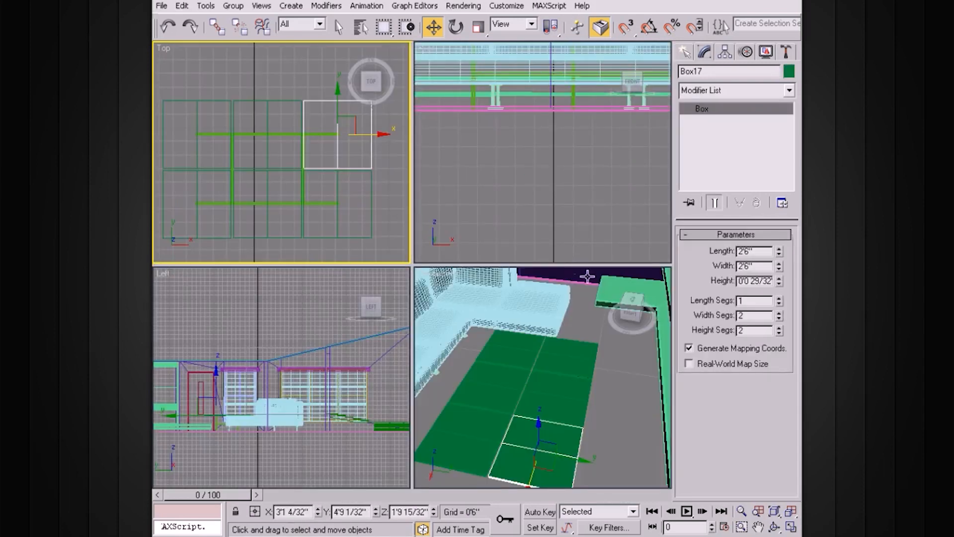
key(alt+w)
alt+middle_drag(539, 264, 513, 245)
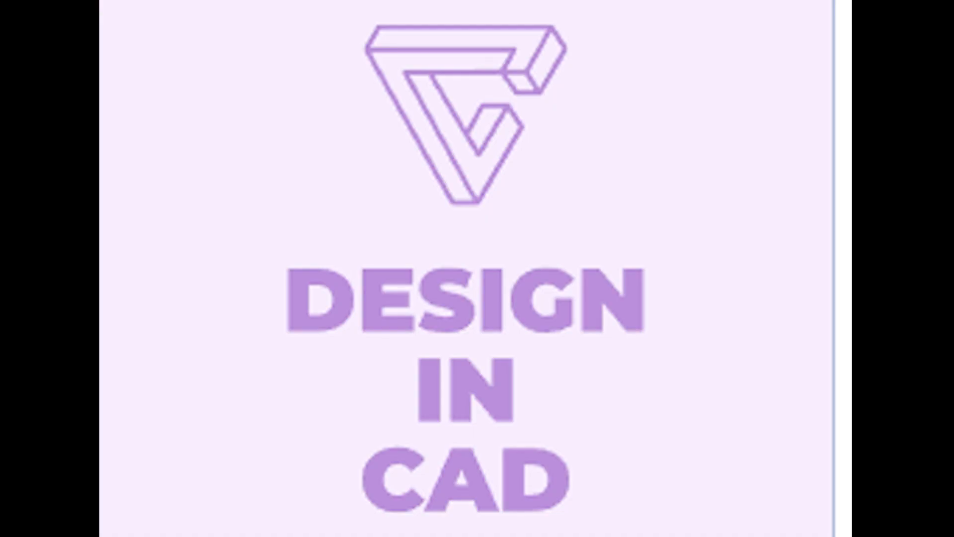